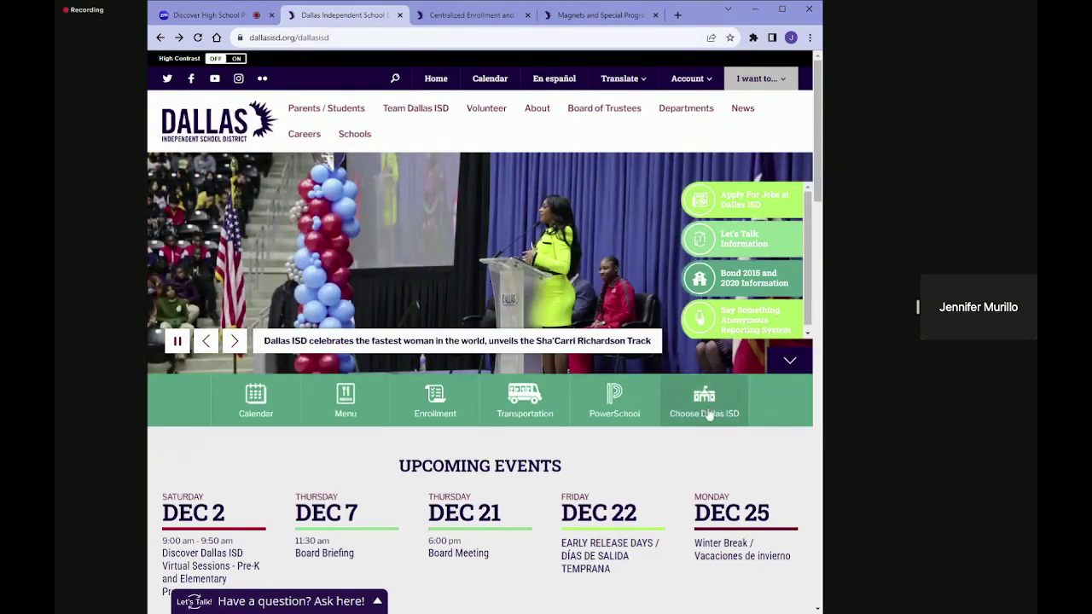
Step: Open the Choose Dallas ISD page and bring up its choice school categories
left_click(708, 414)
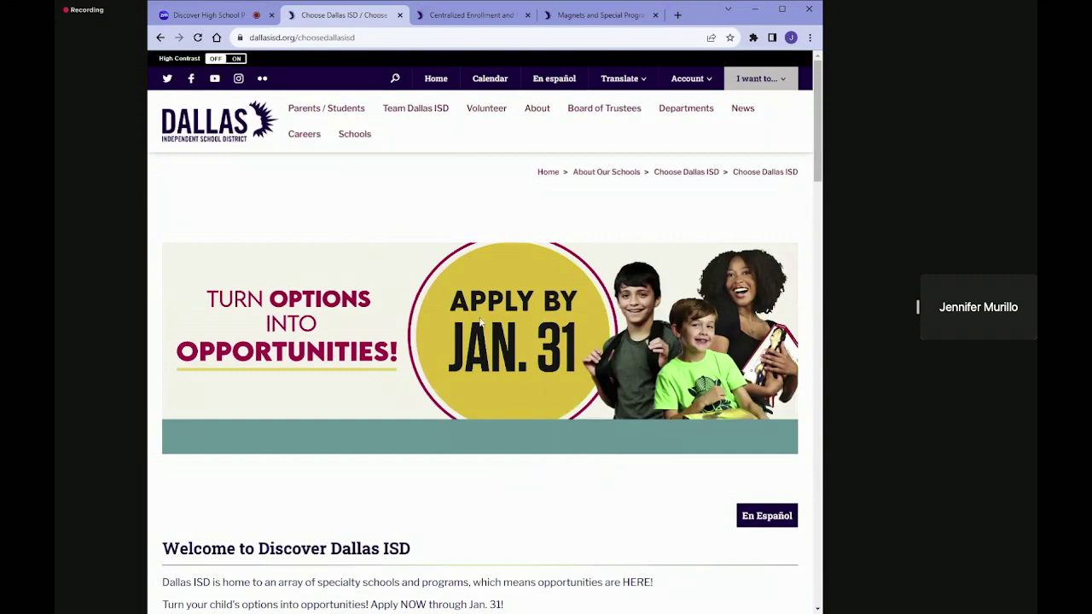
scroll(538, 521, "down", 7)
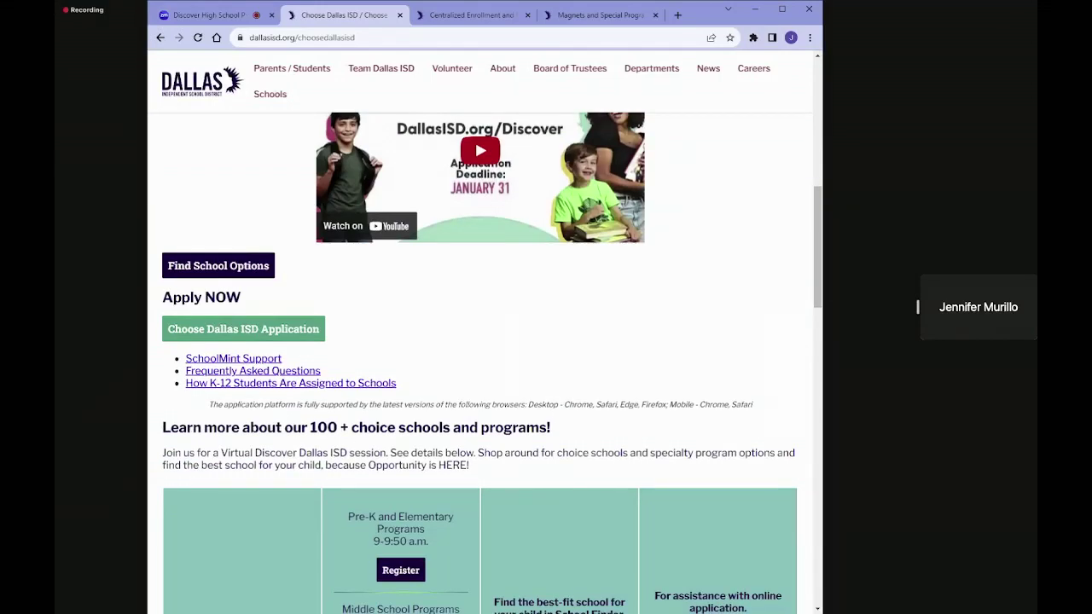
scroll(607, 433, "down", 9)
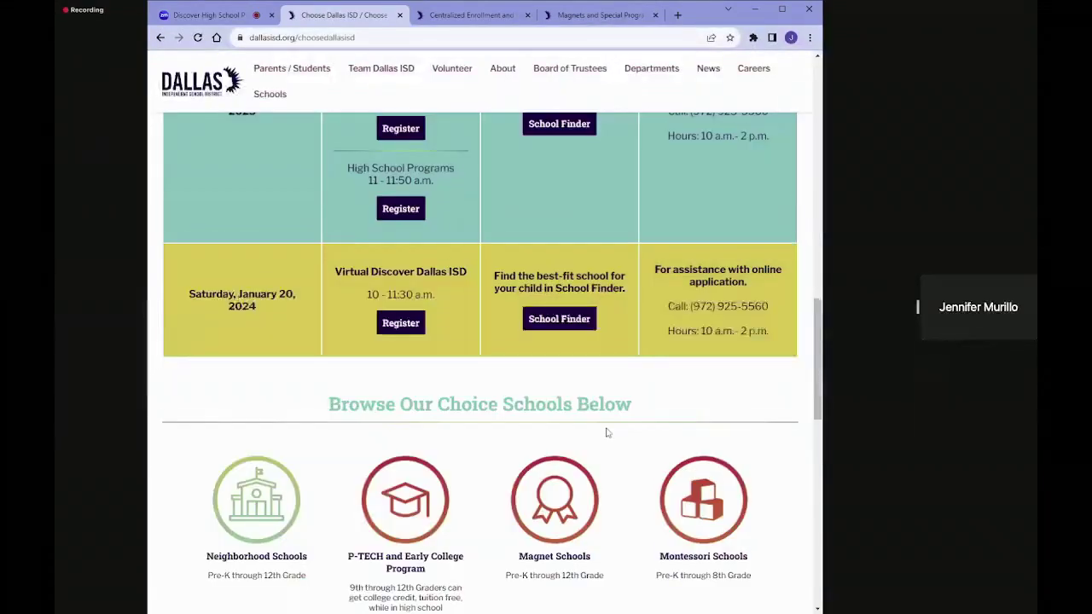
scroll(607, 433, "down", 2)
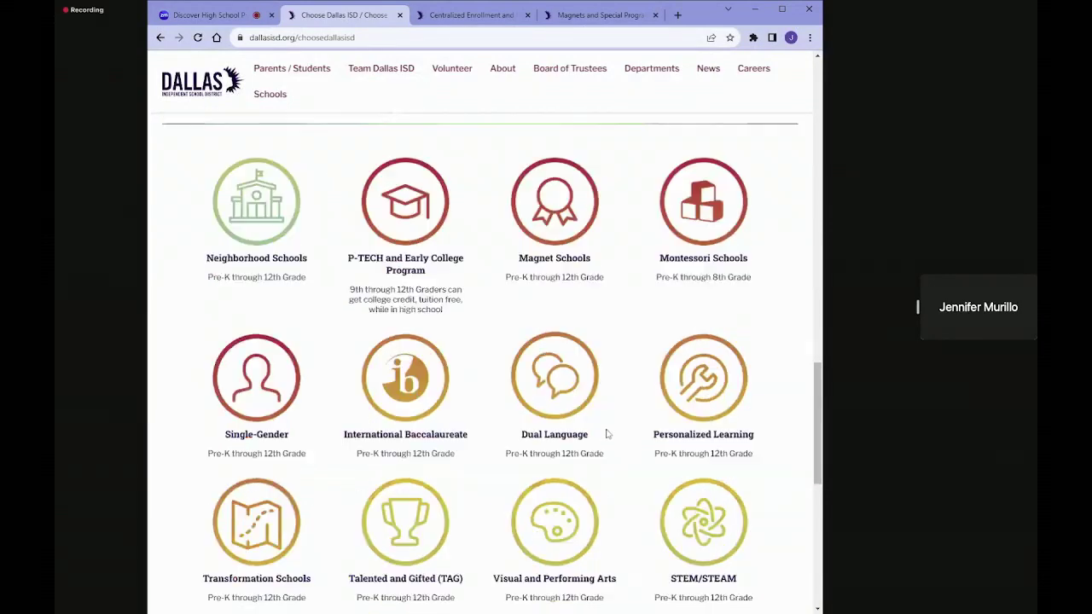
Step: View the International Baccalaureate program description, close it and examine the remaining choice school categories
left_click(418, 357)
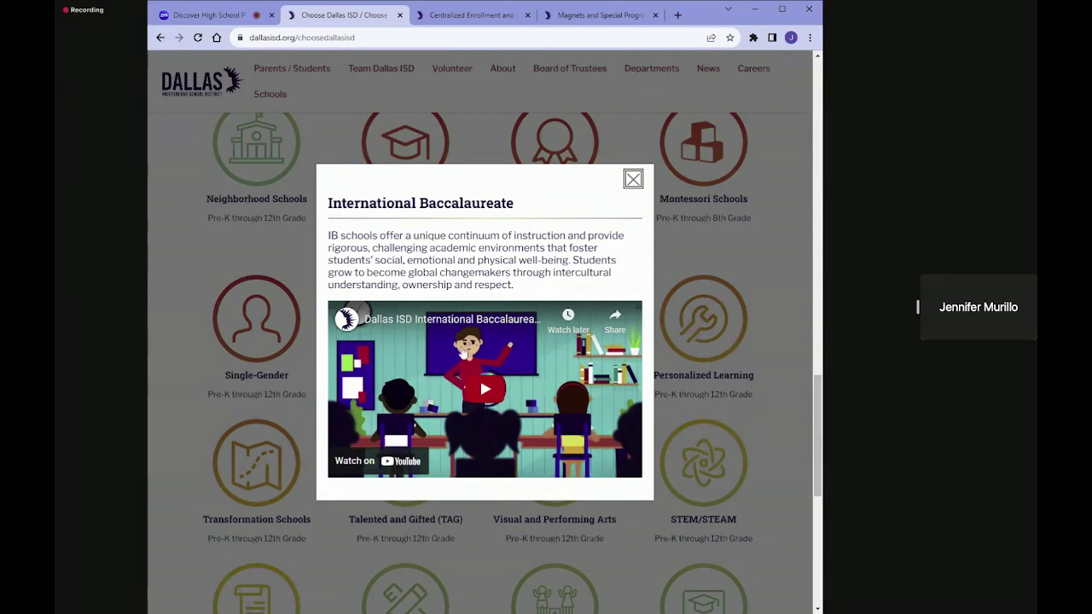
left_click(633, 179)
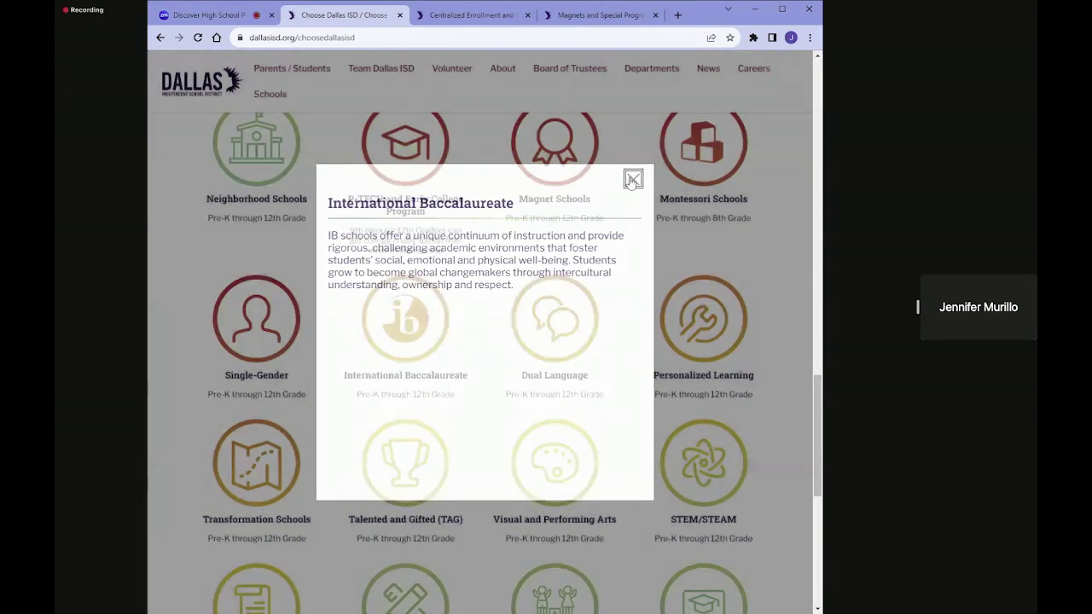
scroll(485, 375, "down", 2)
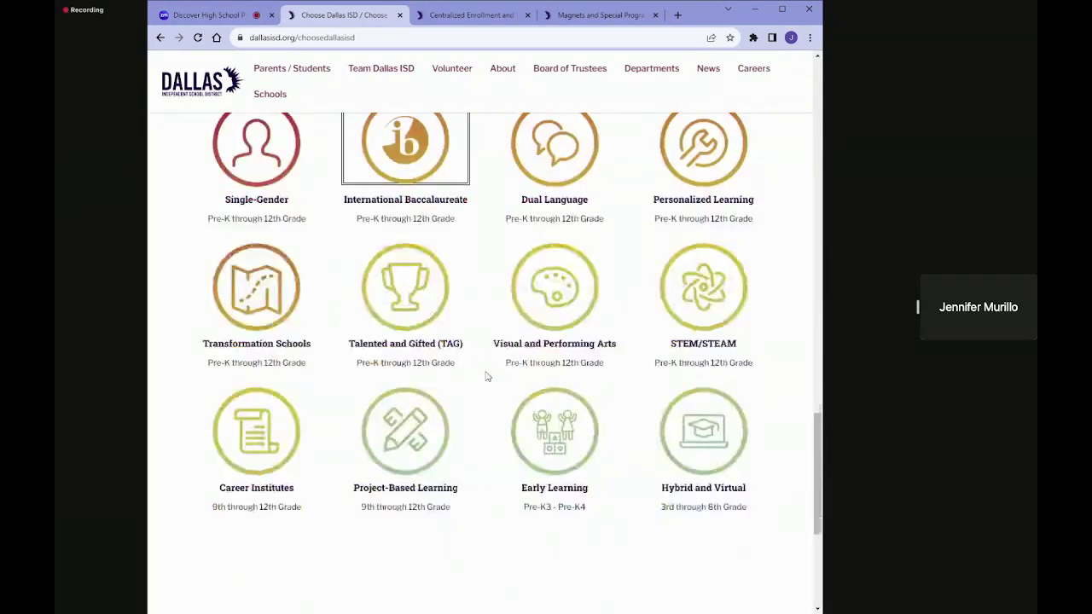
Step: Open the school options finder and start the guided school or program of choice search for grade 9
scroll(485, 375, "up", 6)
scroll(485, 388, "up", 6)
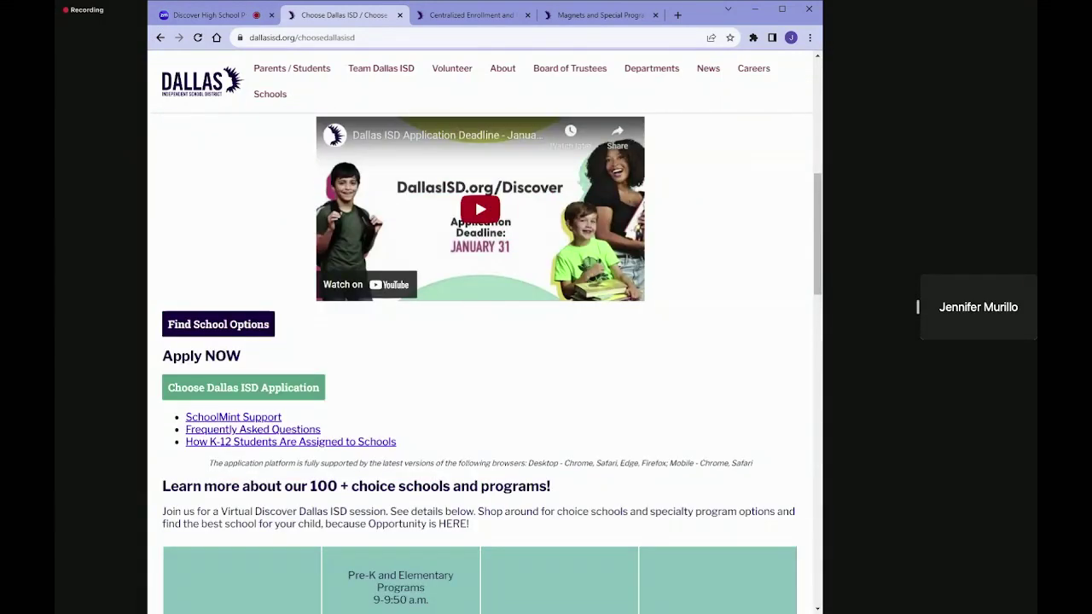
left_click(213, 327)
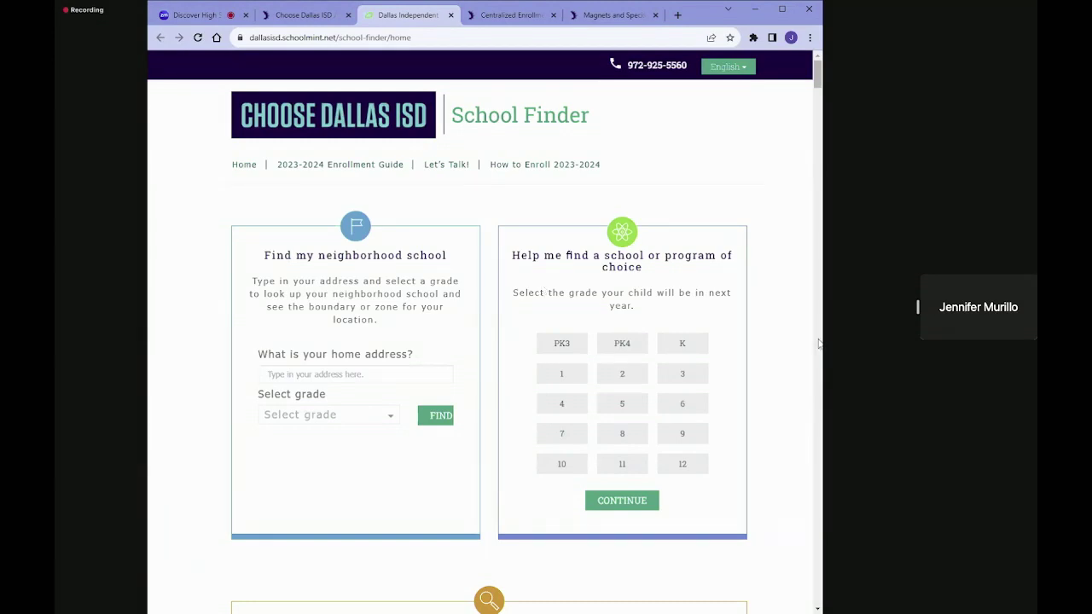
left_click(683, 434)
scroll(684, 437, "down", 1)
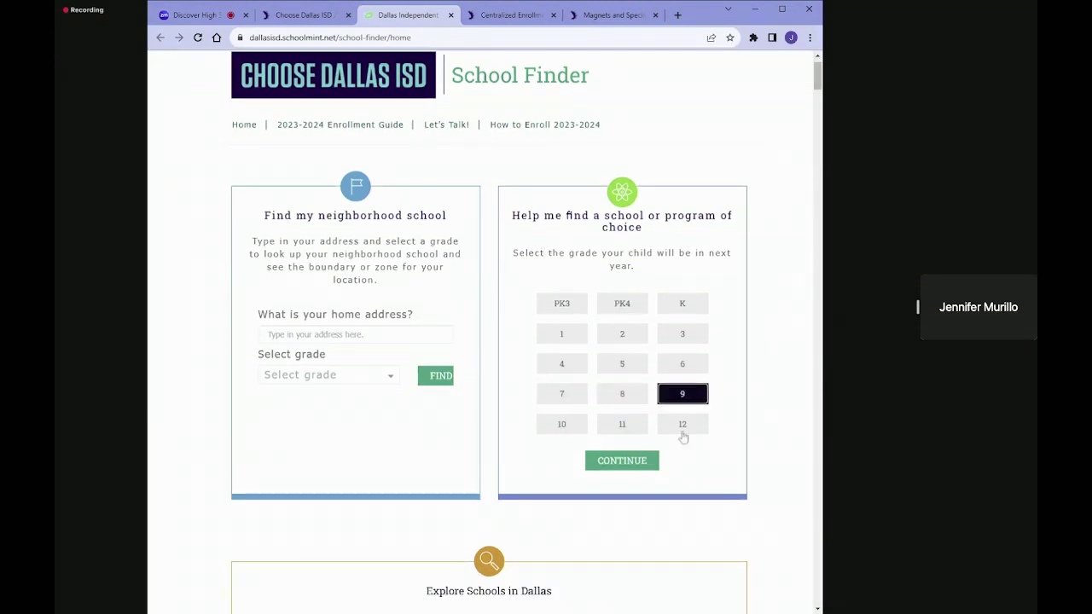
scroll(674, 435, "down", 2)
left_click(620, 384)
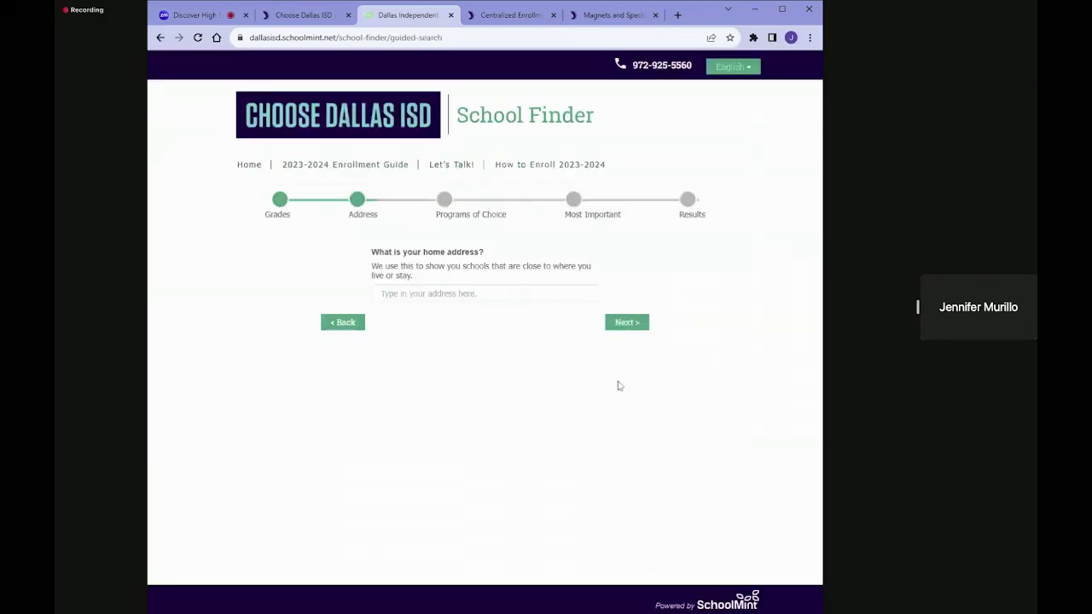
Step: Enter the home address and choose Transformation Programs with the New-Tech Model as the programs of choice
left_click(417, 294)
left_click(429, 321)
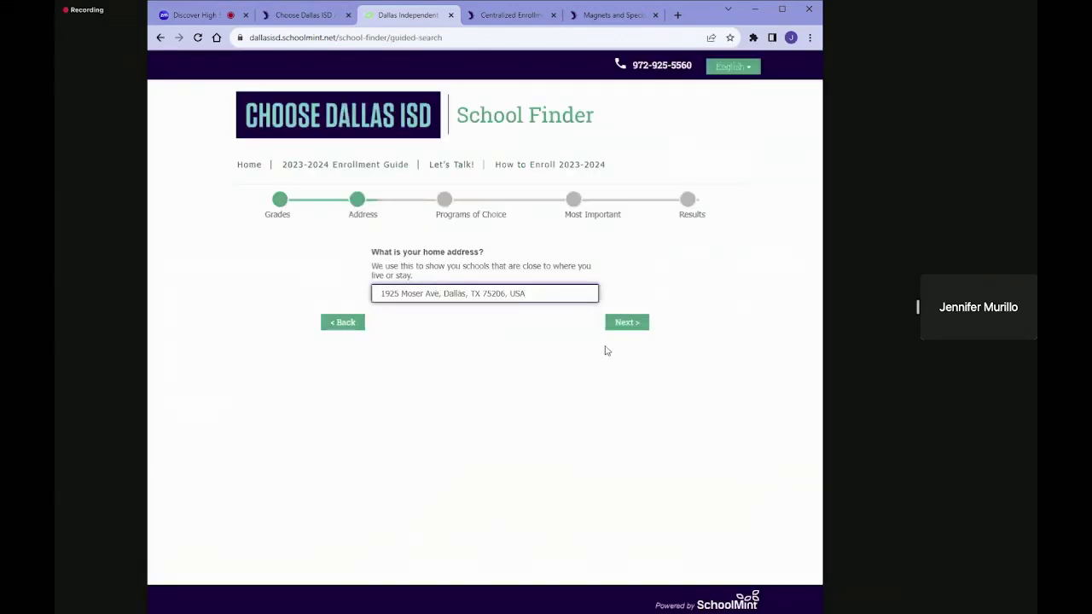
left_click(637, 324)
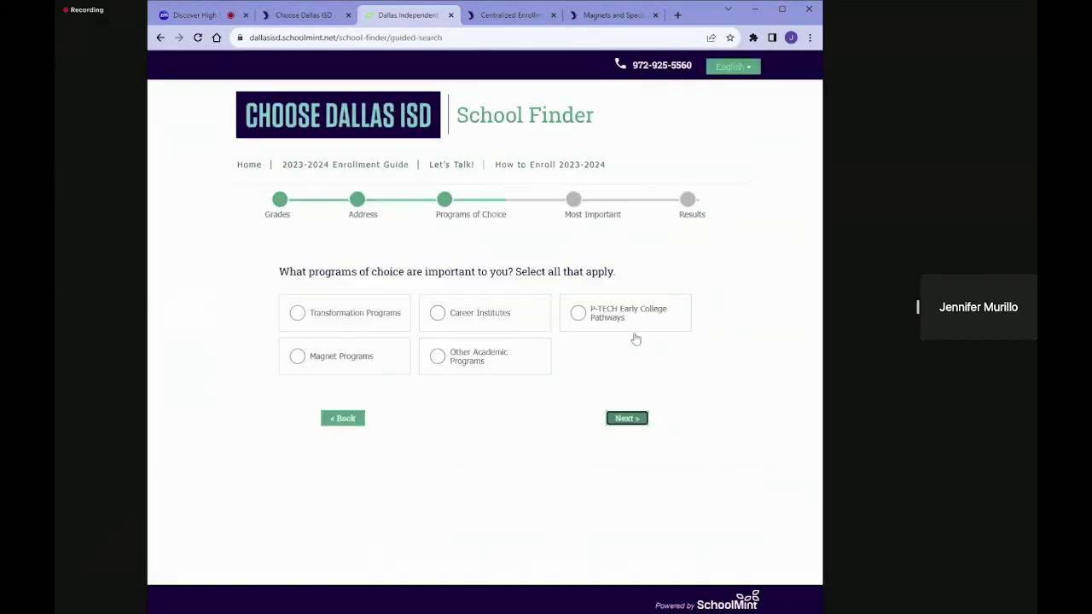
left_click(372, 318)
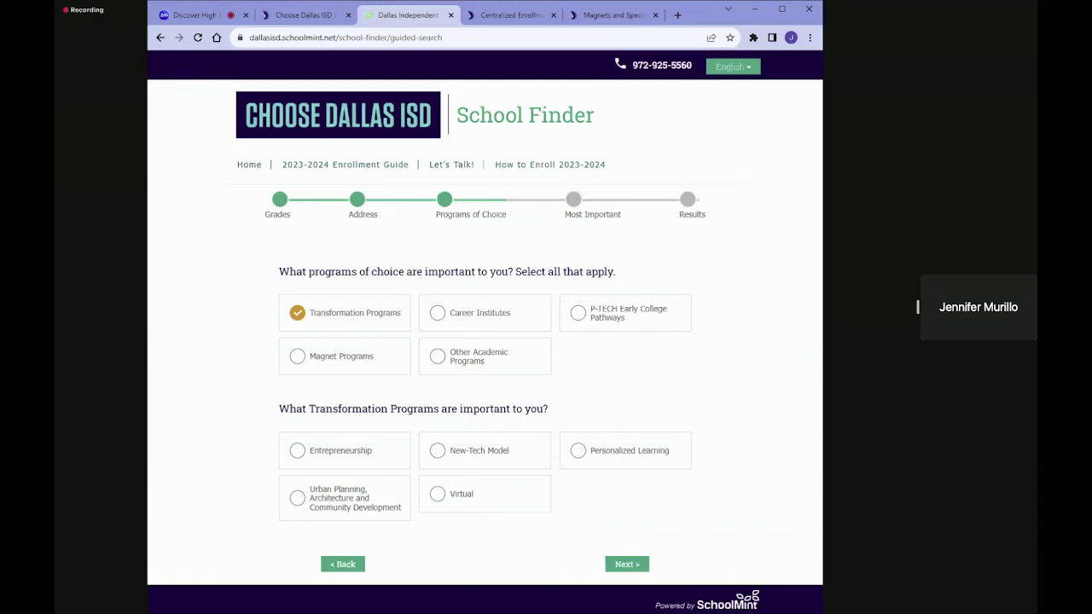
left_click(472, 453)
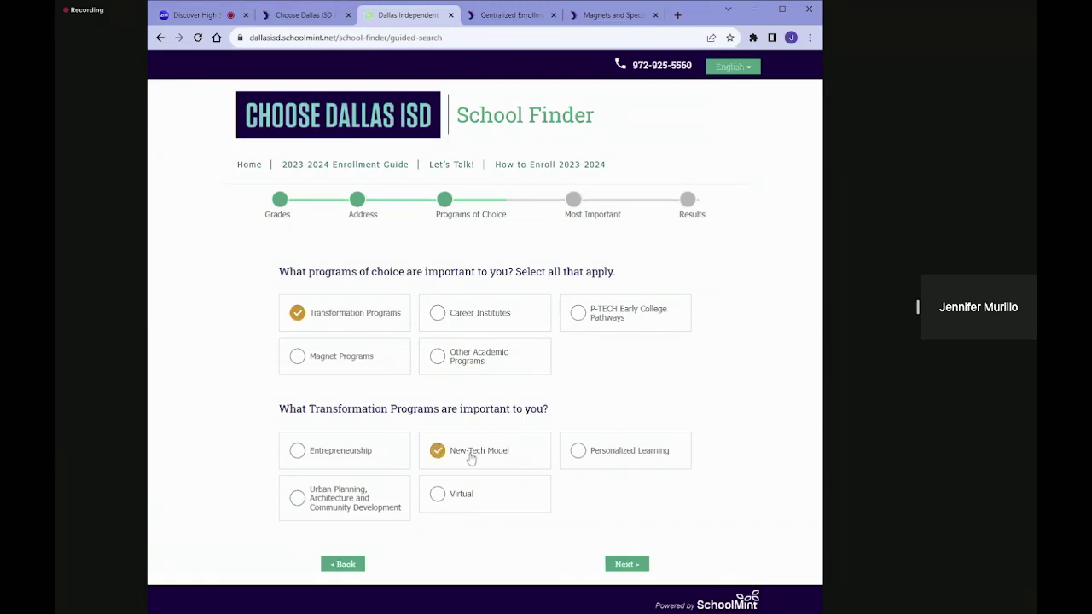
Step: Select Career Institutes to examine its pathway options, and deselect it again
left_click(480, 314)
scroll(483, 317, "down", 4)
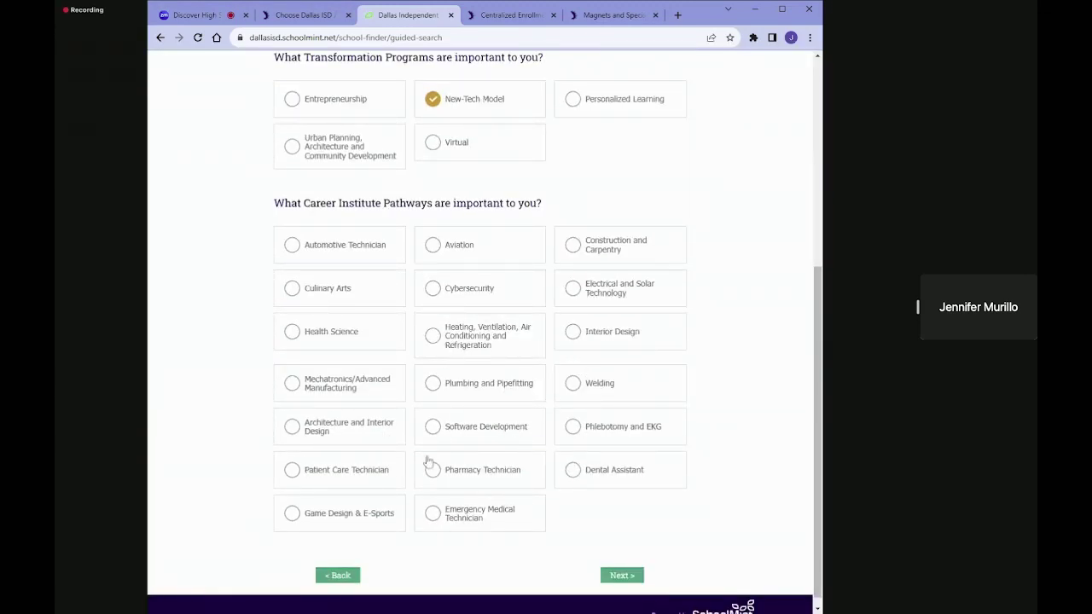
scroll(556, 512, "up", 3)
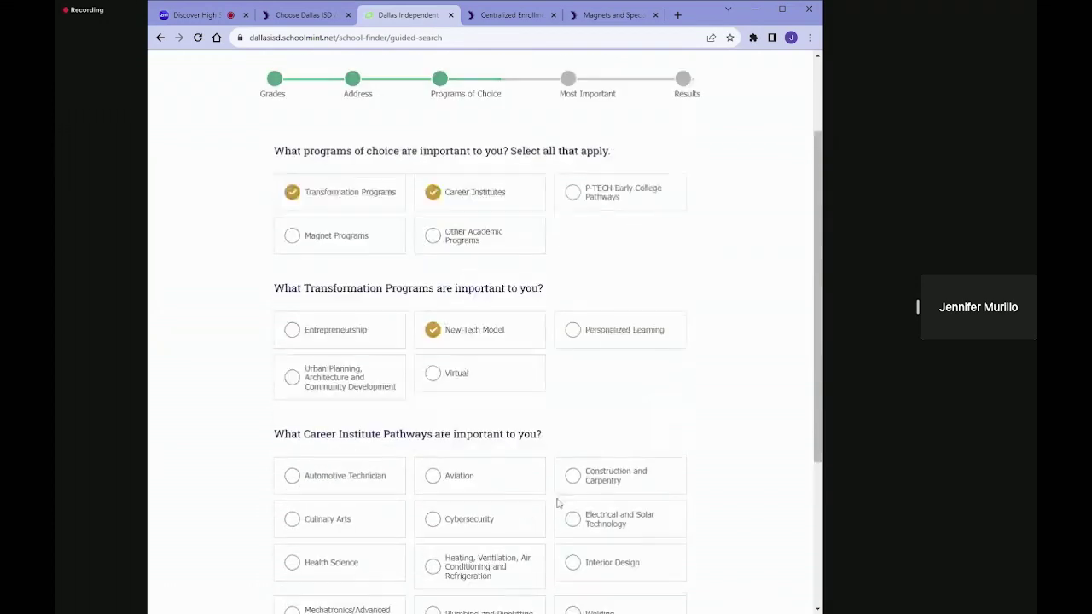
left_click(466, 205)
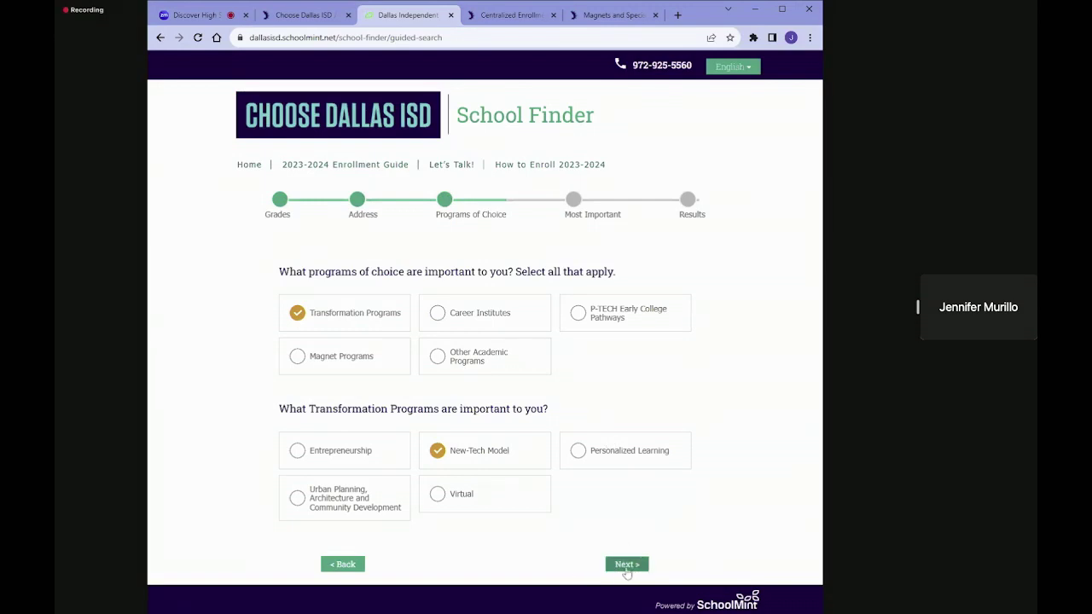
Step: Set Best Fit as the most important criterion and bring up the matching school results
left_click(625, 566)
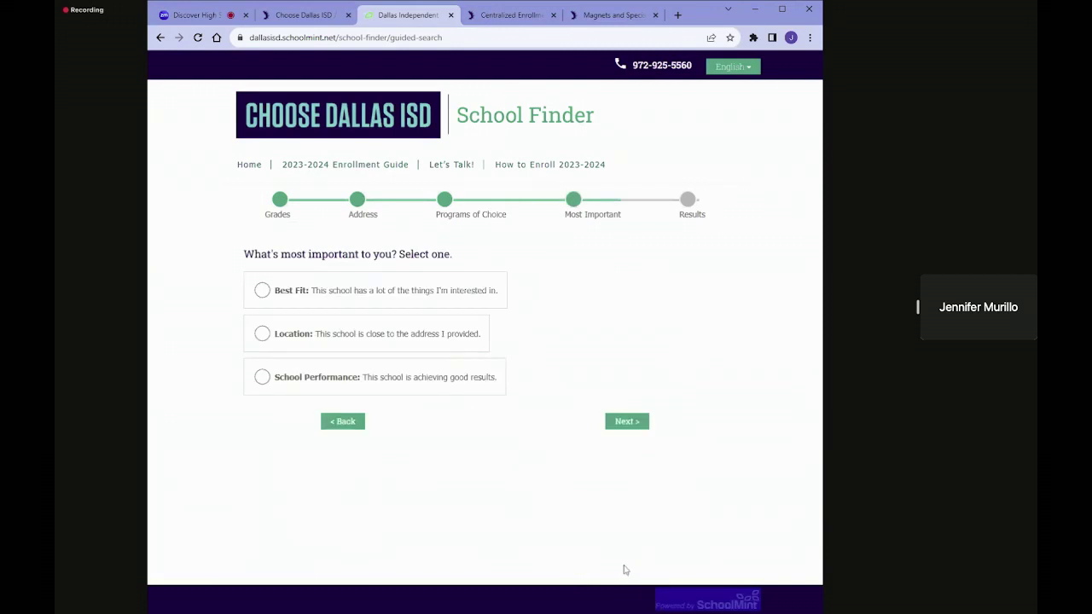
left_click(263, 291)
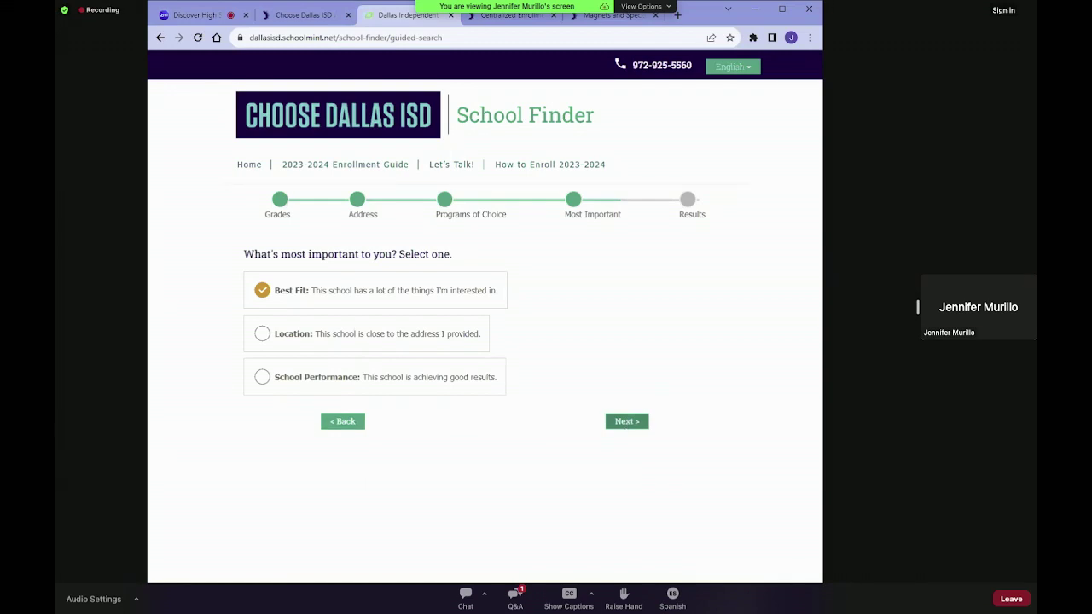
left_click(624, 422)
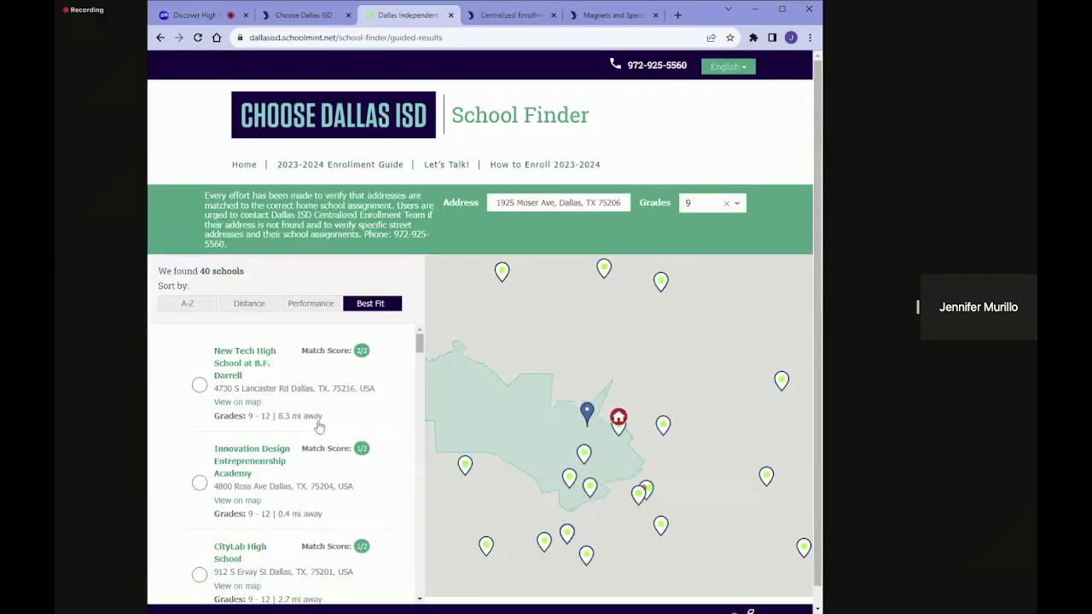
scroll(181, 387, "down", 1)
scroll(182, 387, "up", 1)
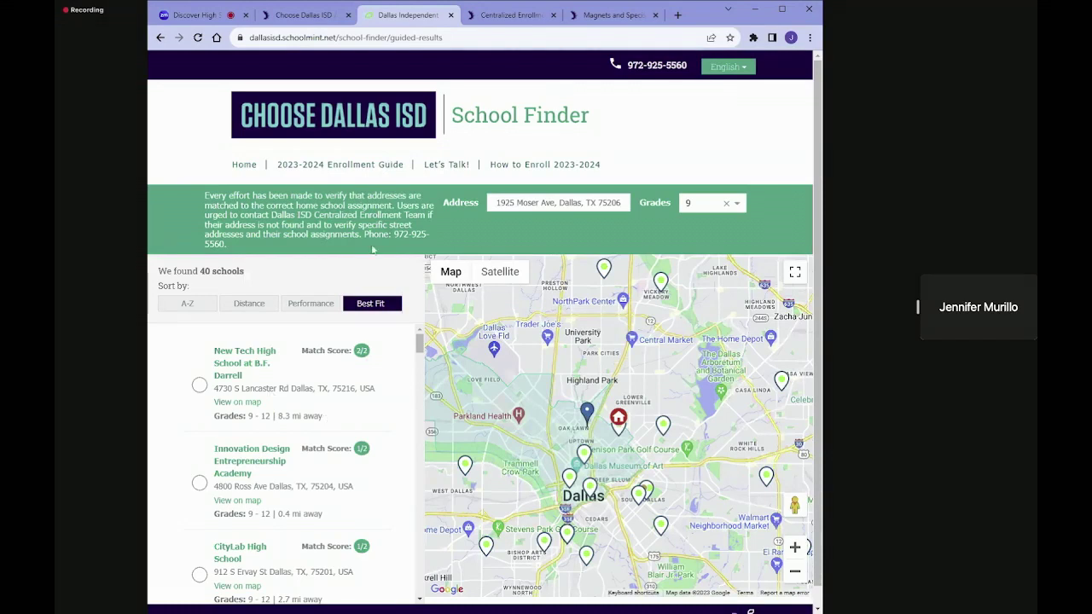
Step: Return to the Choose Dallas ISD page and open the Choose Dallas ISD Application's parent login page
mouse_move(450, 272)
left_click(315, 17)
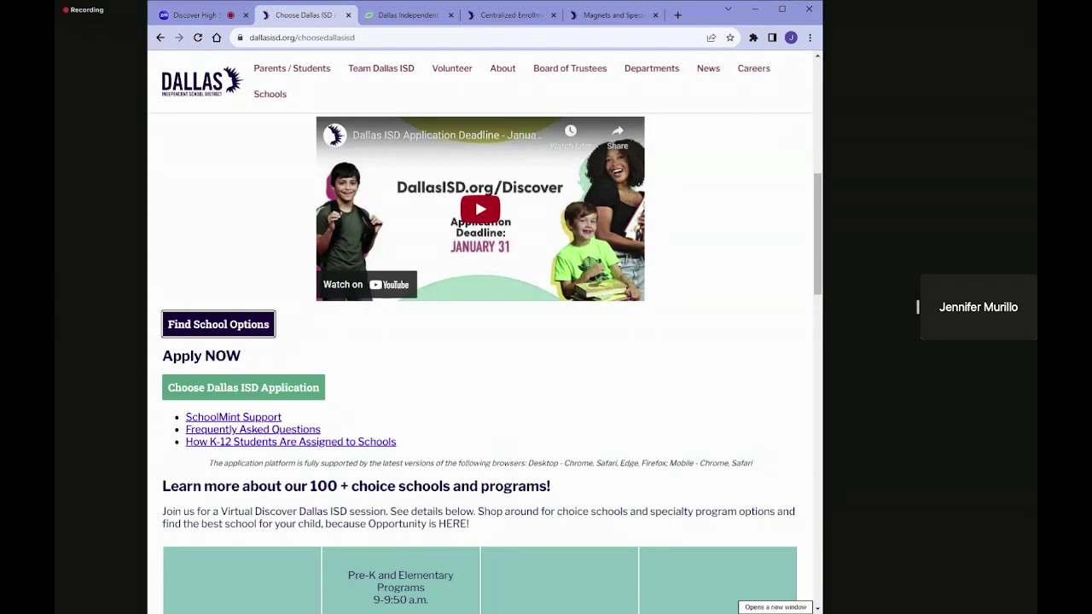
left_click(213, 388)
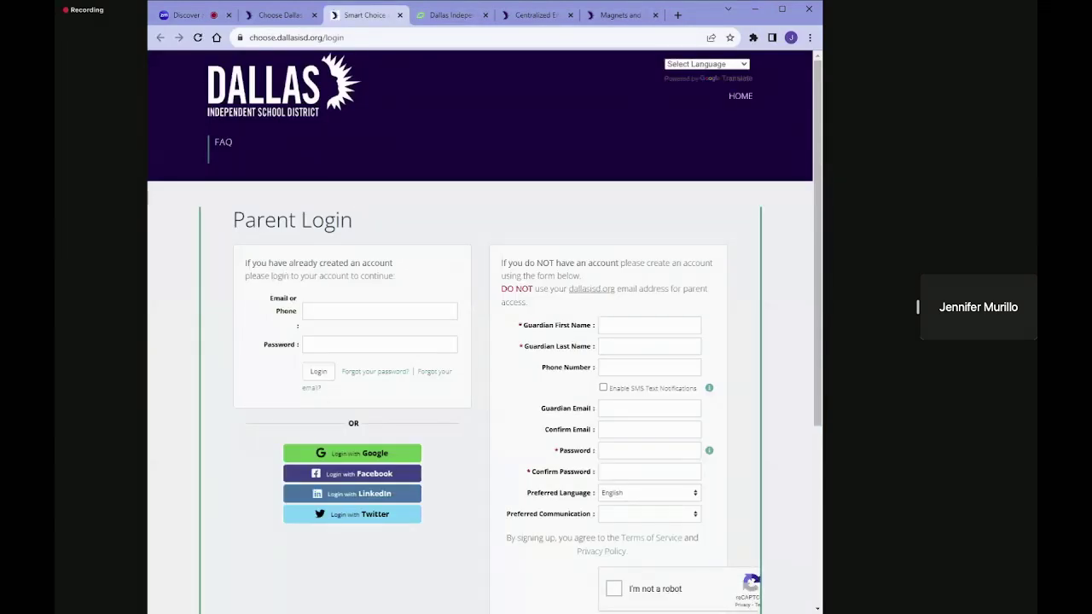
Step: Log in to the existing parent account with the account e-mail and password
left_click(380, 311)
left_click(384, 326)
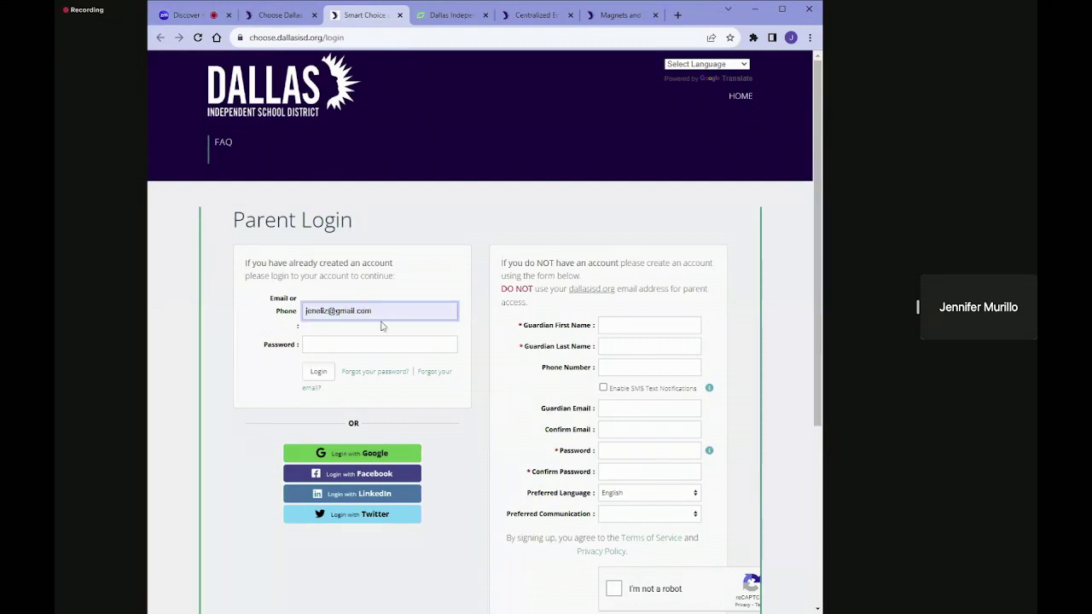
left_click(380, 344)
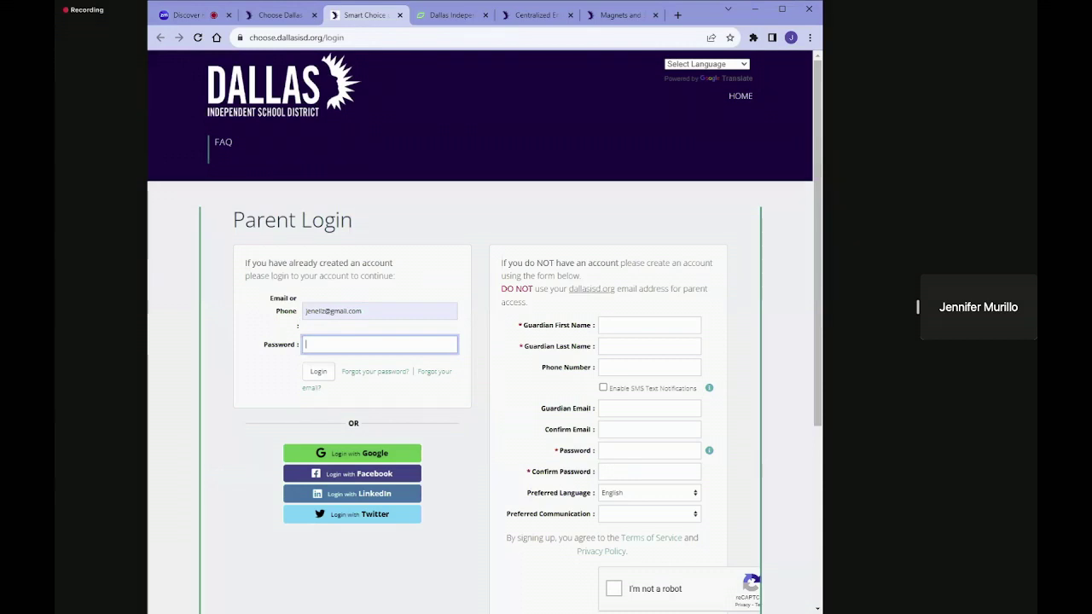
type("•••••••••")
left_click(319, 372)
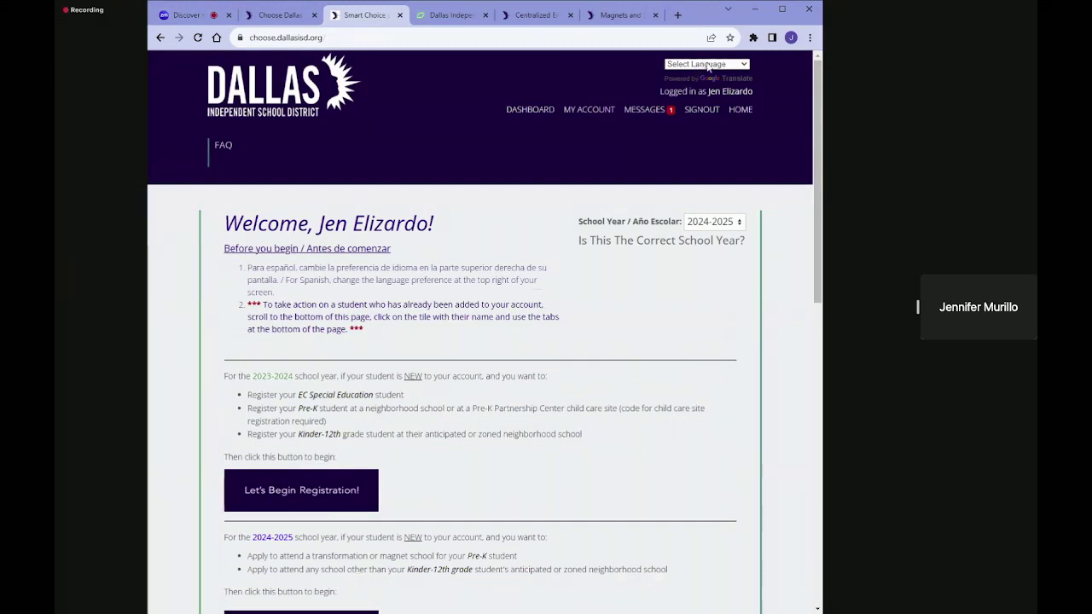
Step: Translate the parent dashboard into Spanish and switch it back to English
left_click(690, 125)
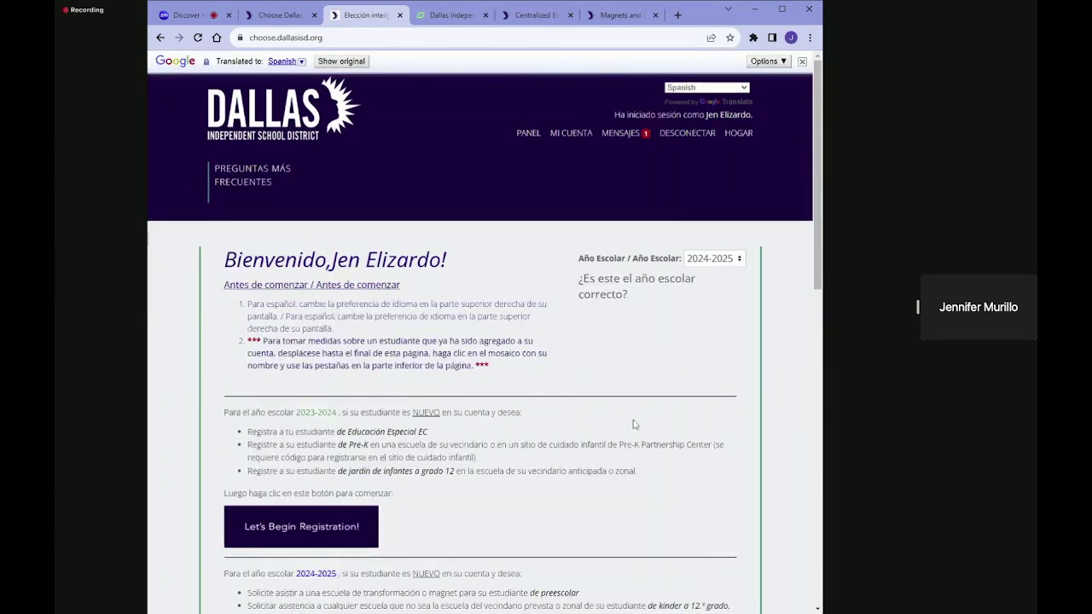
left_click(706, 88)
left_click(684, 118)
Step: Check the School Year choices and keep 2024-2025 selected
left_click_drag(587, 245, 661, 244)
left_click(708, 258)
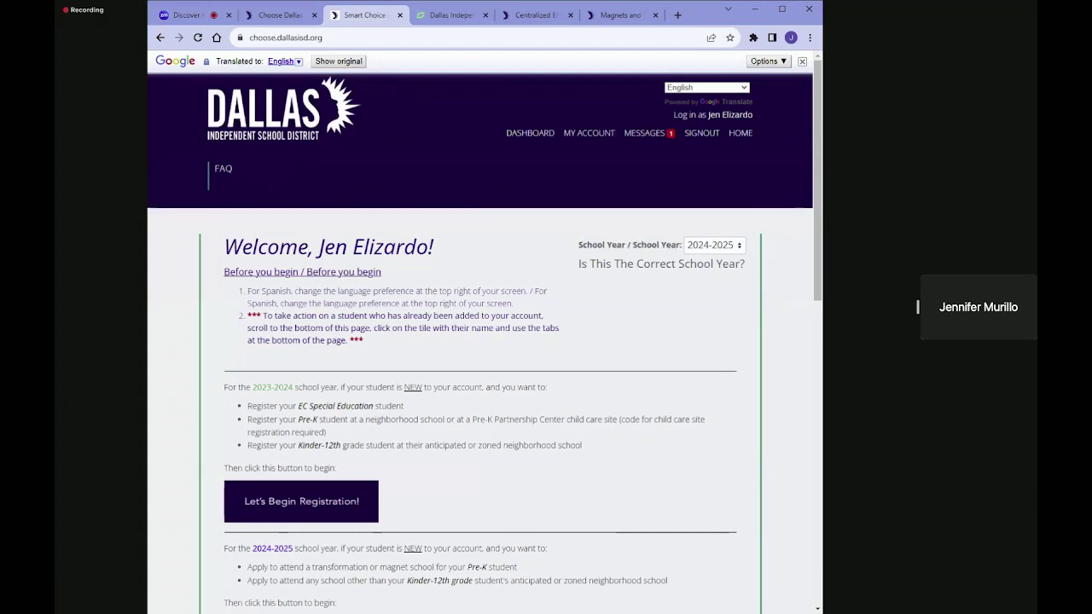
left_click(711, 248)
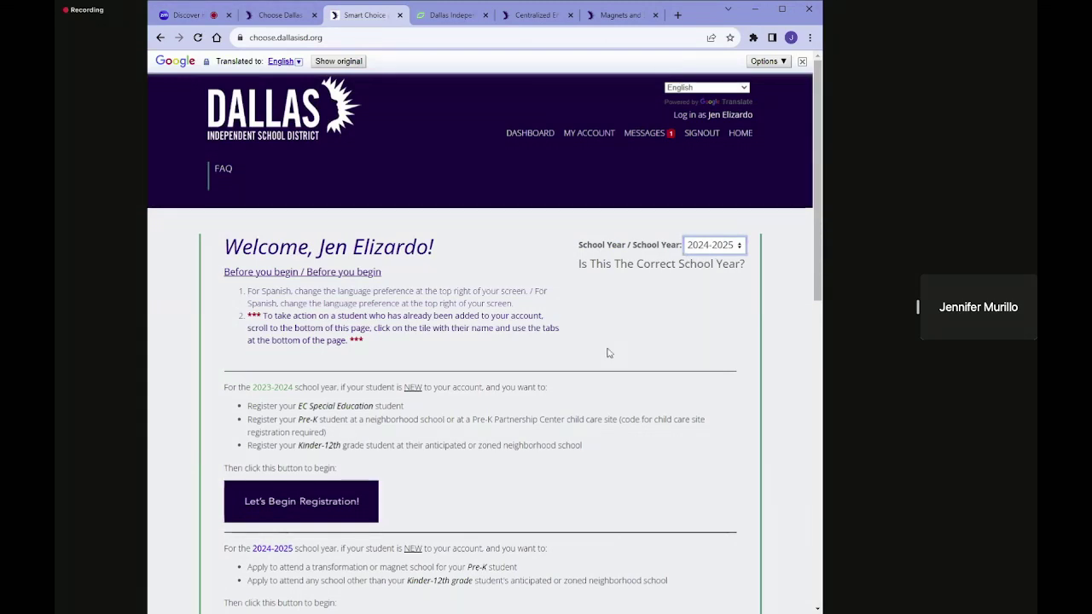
Step: Look through the application sections of the example students already on the account, ending on the first student's tile
scroll(609, 352, "down", 5)
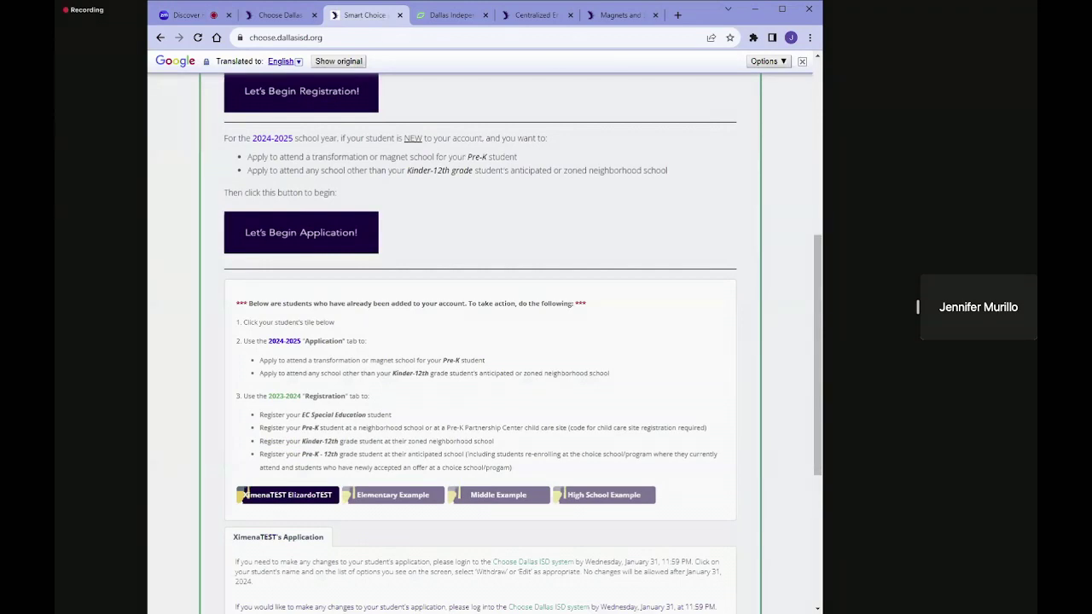
scroll(465, 329, "down", 2)
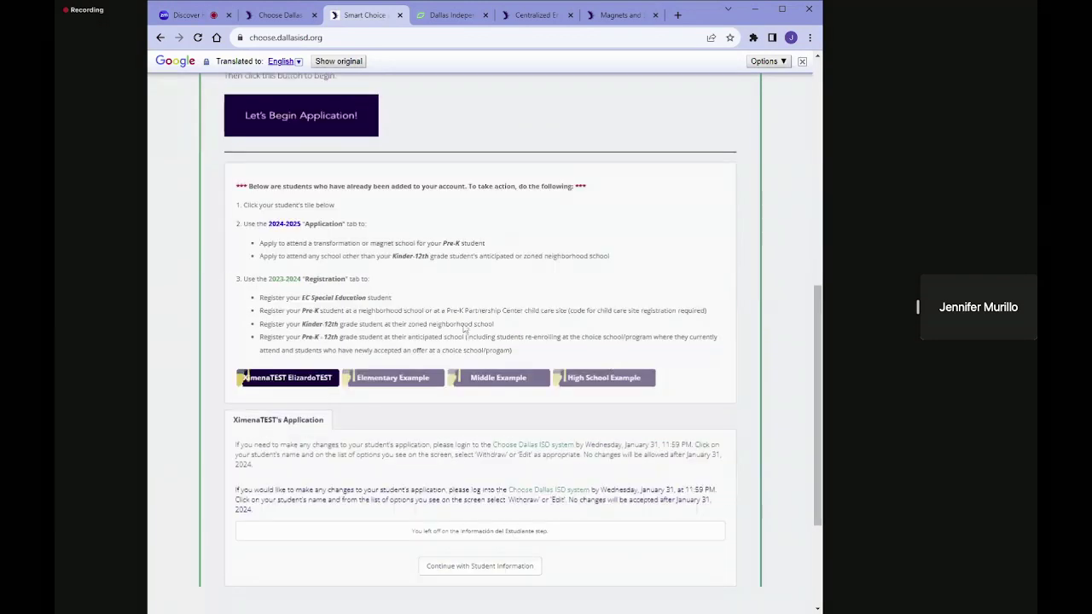
left_click(376, 383)
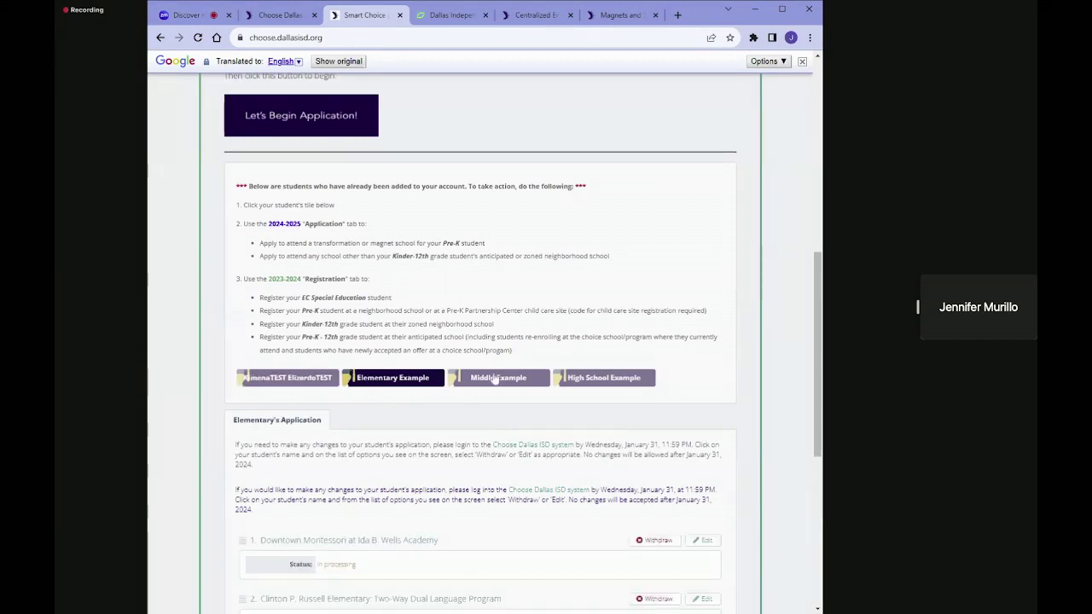
left_click(497, 379)
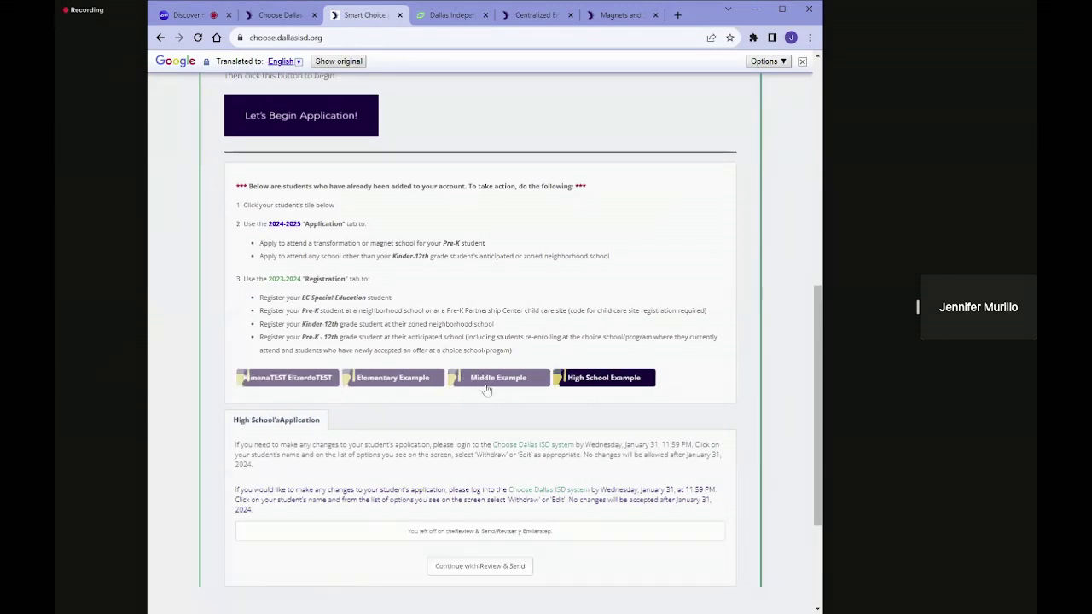
left_click(297, 381)
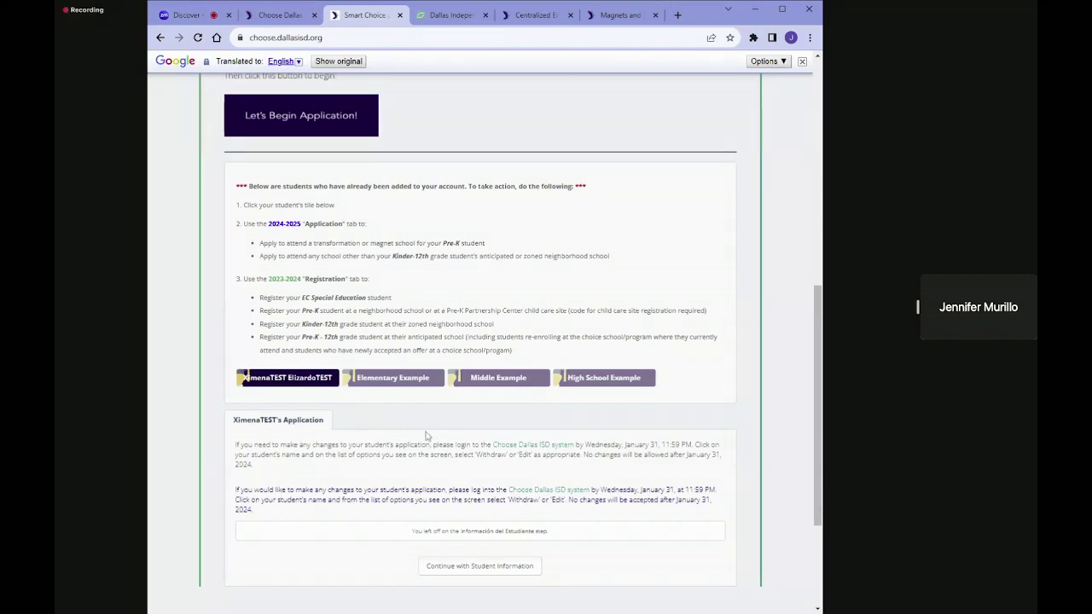
Step: Begin a new 2024-2025 application, answering Yes to Dallas ISD enrollment and Yes to having a student ID
scroll(427, 433, "up", 2)
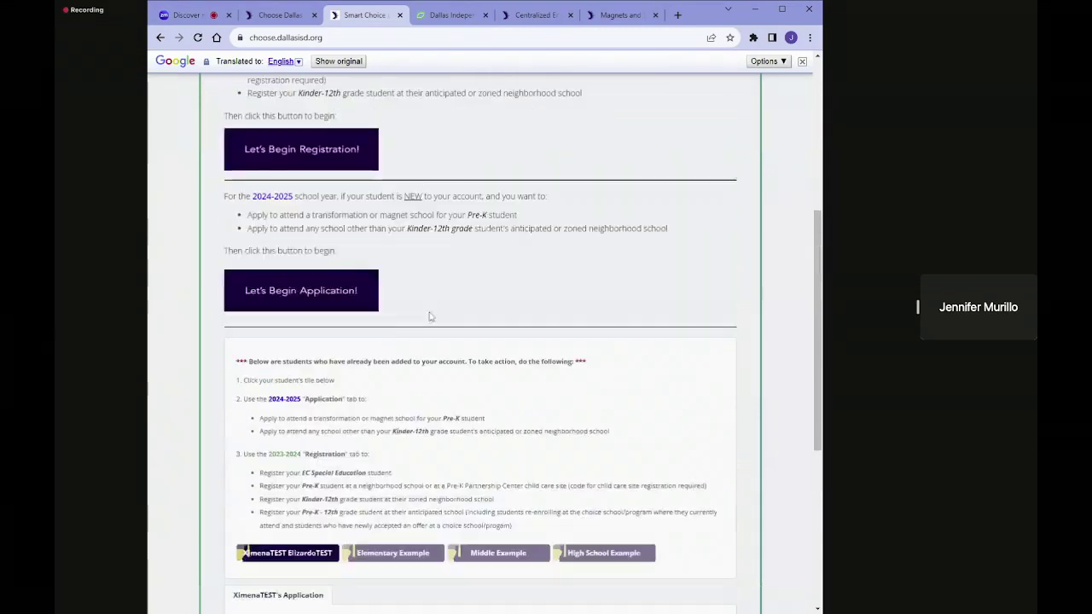
left_click(289, 299)
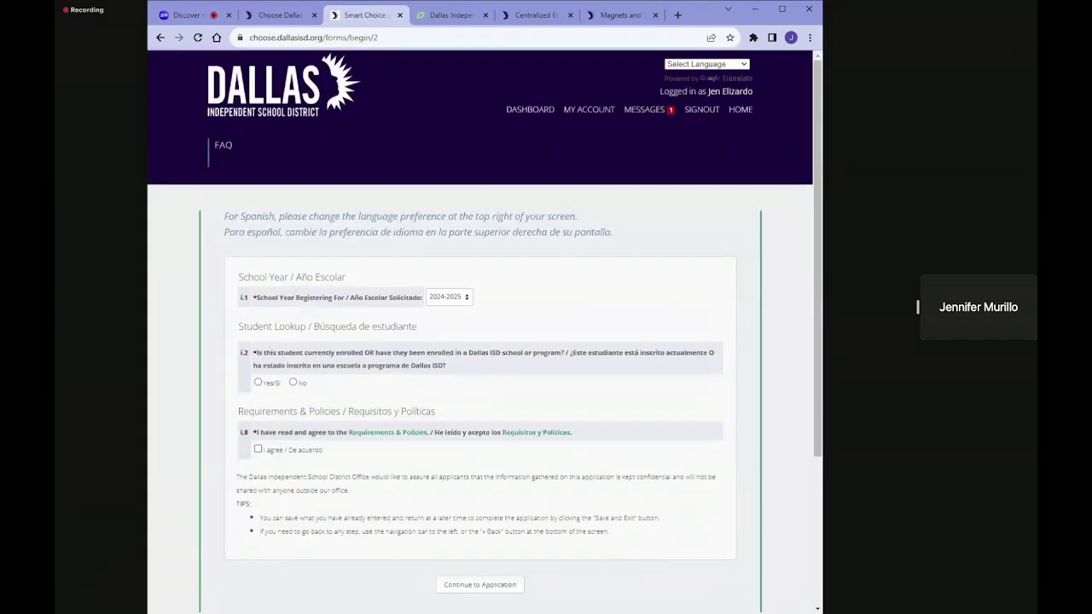
left_click(260, 384)
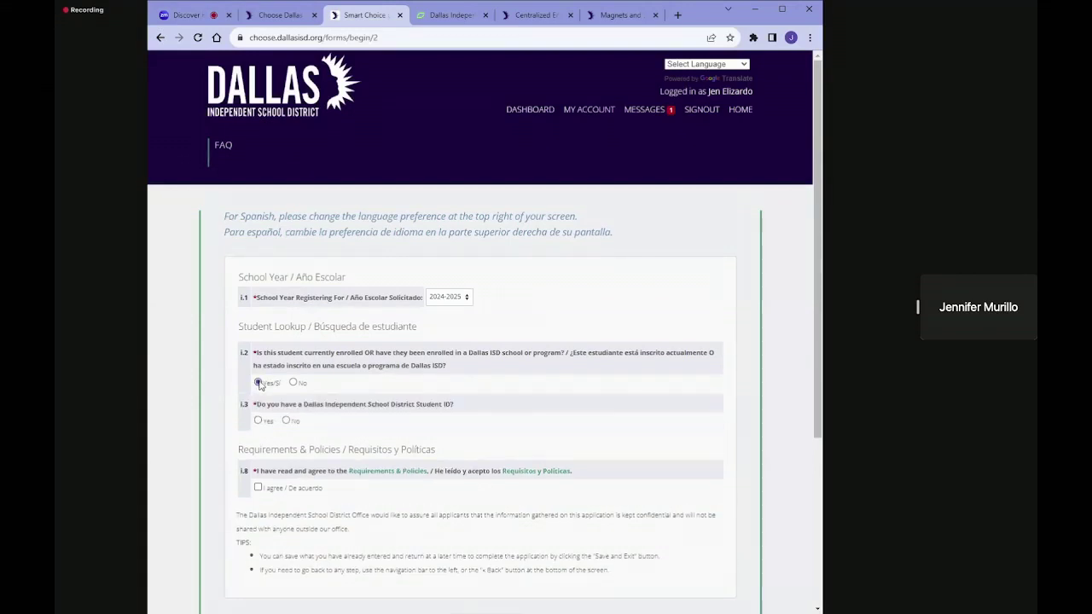
left_click(260, 420)
scroll(262, 422, "down", 1)
scroll(262, 422, "down", 2)
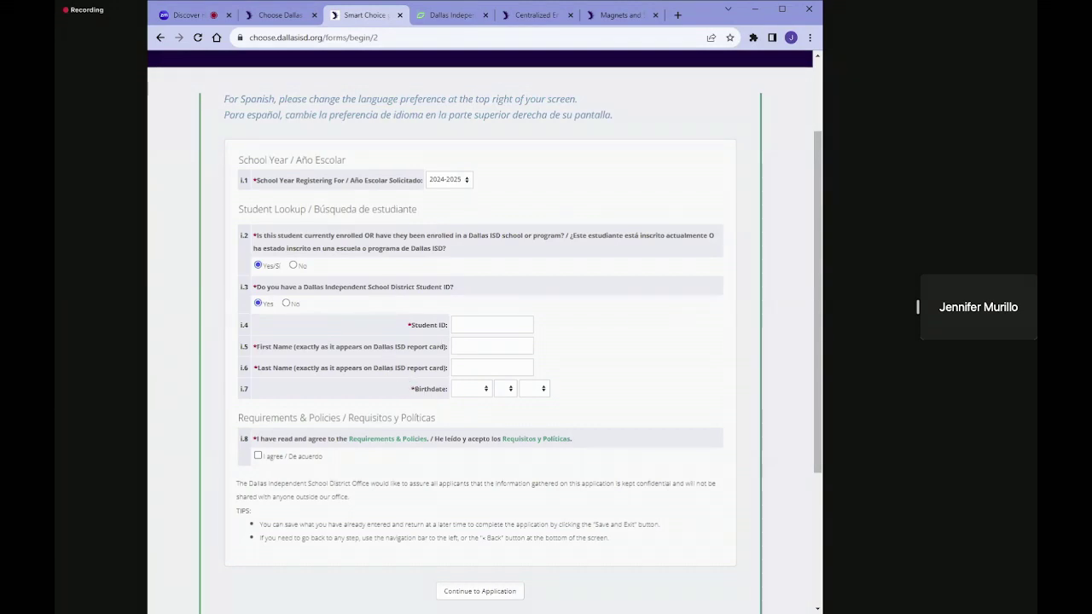
Step: Look over the student ID, name and birthdate fields and the Requirements & Policies agreement on the new application
left_click(491, 325)
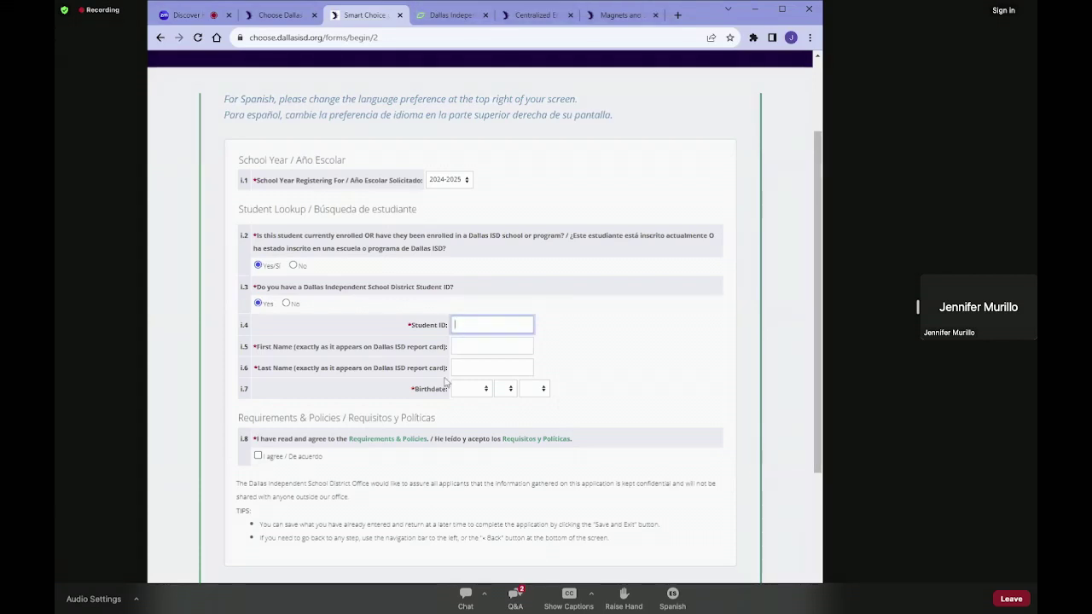
left_click(455, 346)
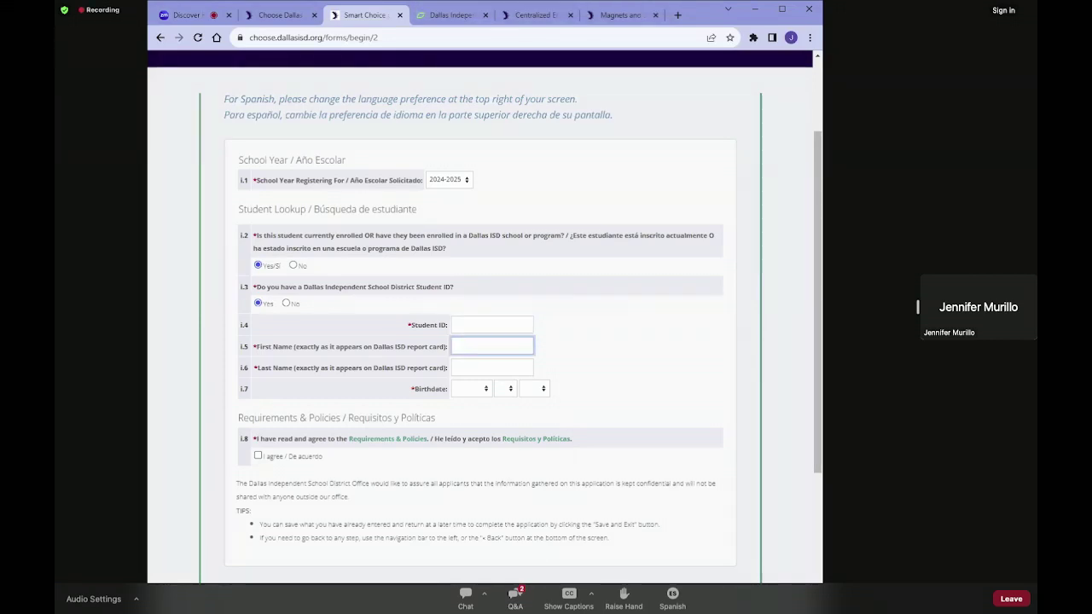
left_click(423, 359)
scroll(425, 383, "down", 3)
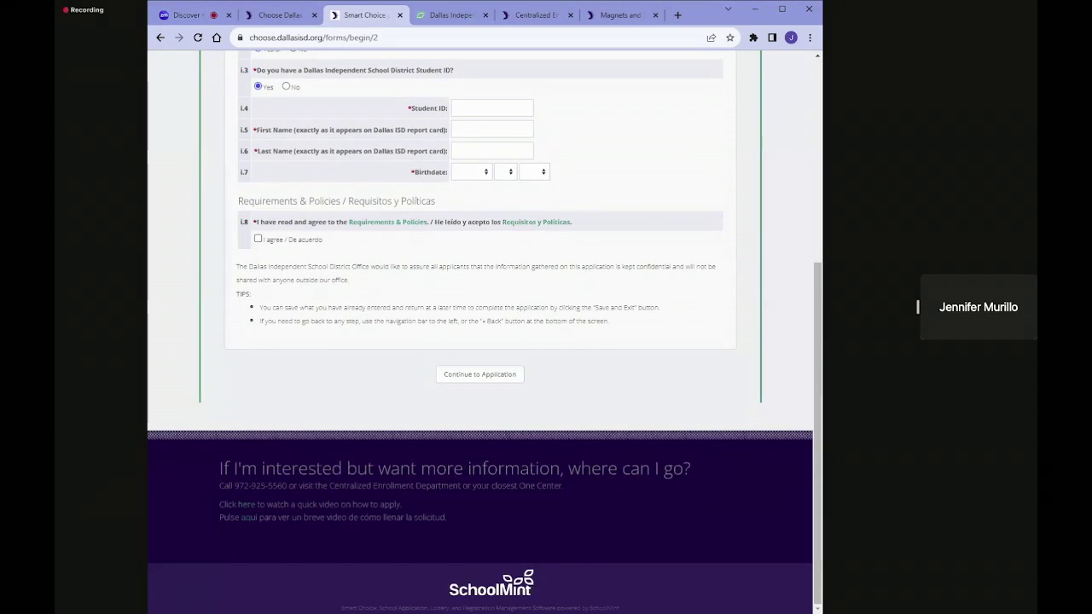
scroll(473, 392, "up", 4)
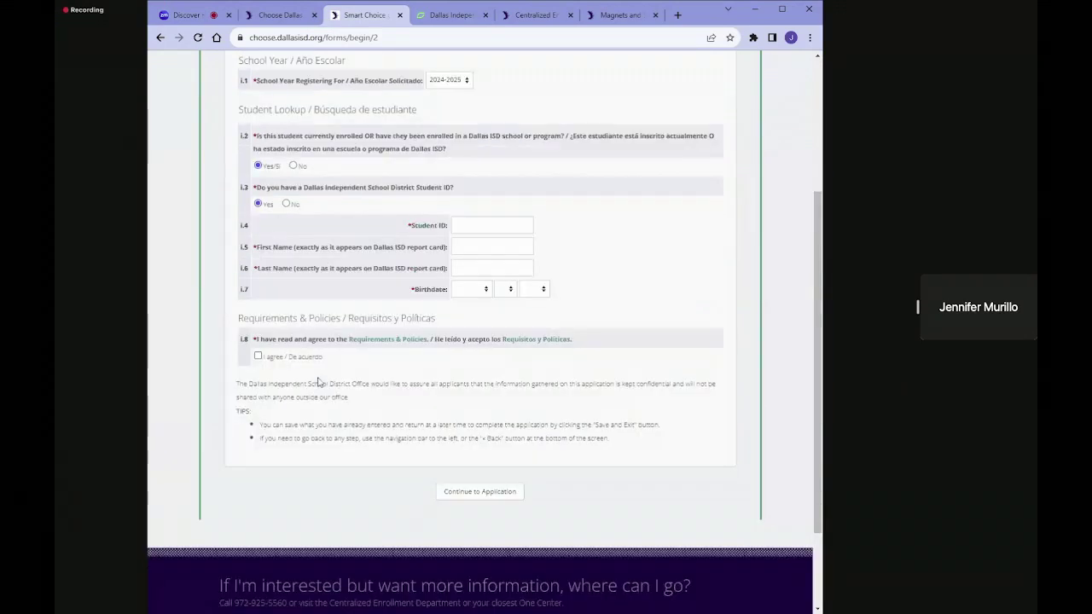
Step: Return to the dashboard, select the High School Example student and continue that application at Review & Send
left_click(526, 114)
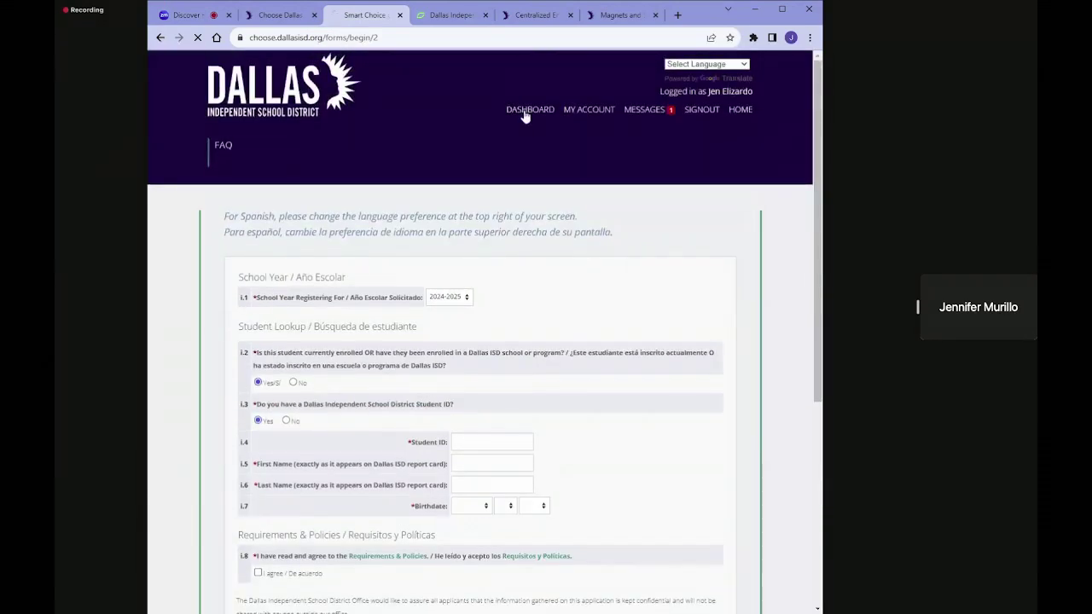
scroll(546, 412, "down", 4)
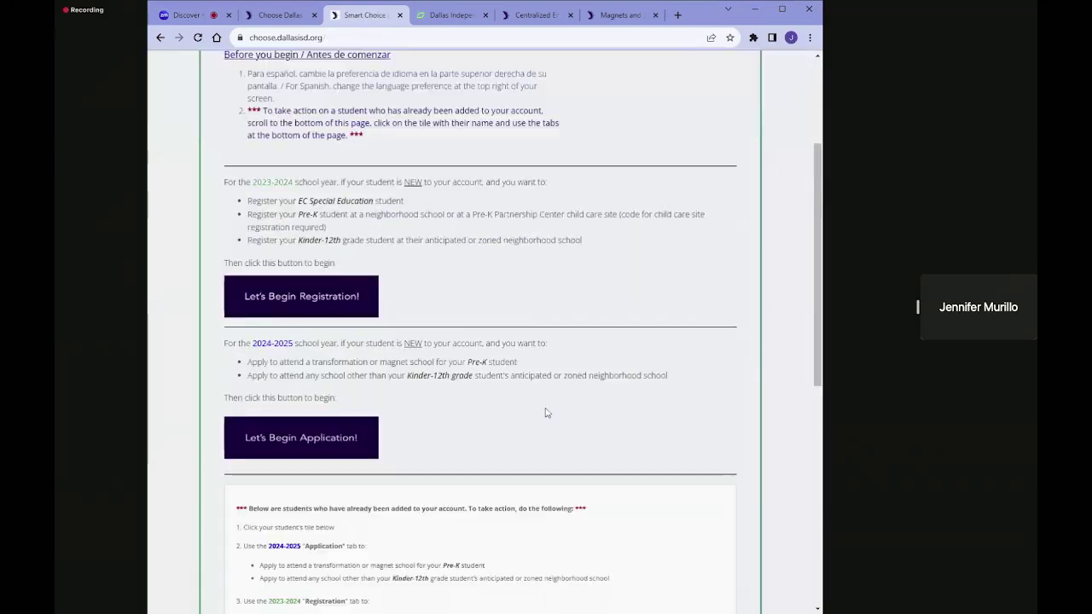
left_click(585, 426)
scroll(512, 427, "down", 2)
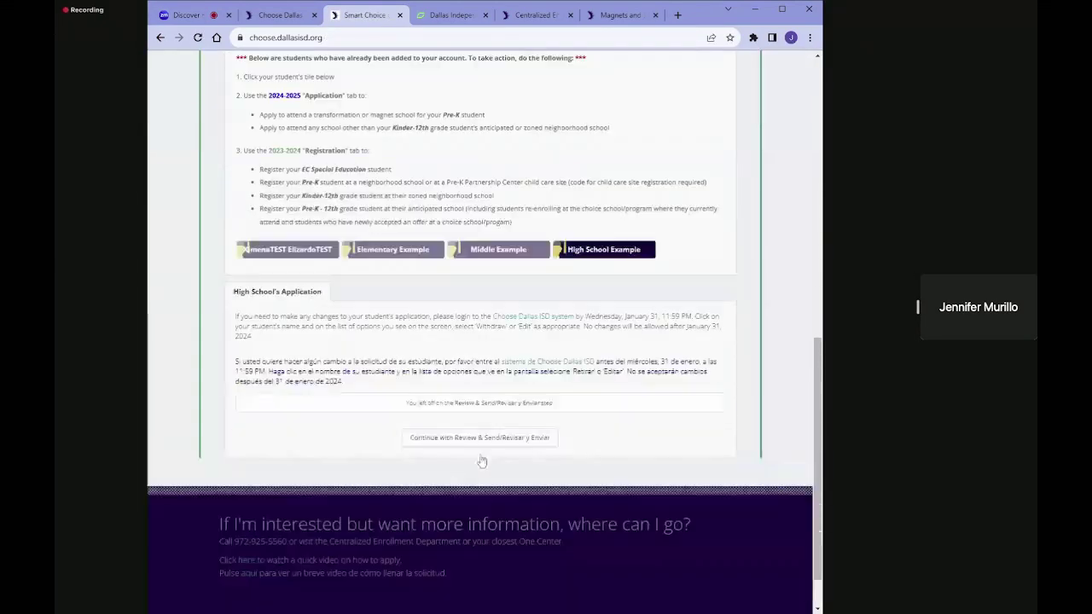
left_click(435, 439)
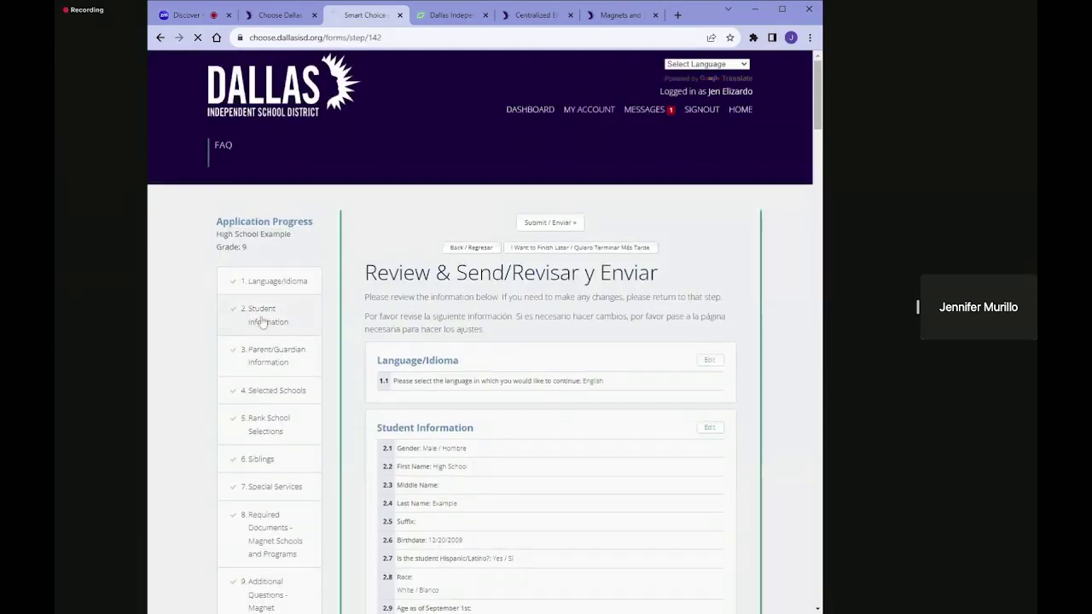
Step: Review the Student Information and Parent/Guardian Information sections, and open the Selected Schools section
left_click(263, 322)
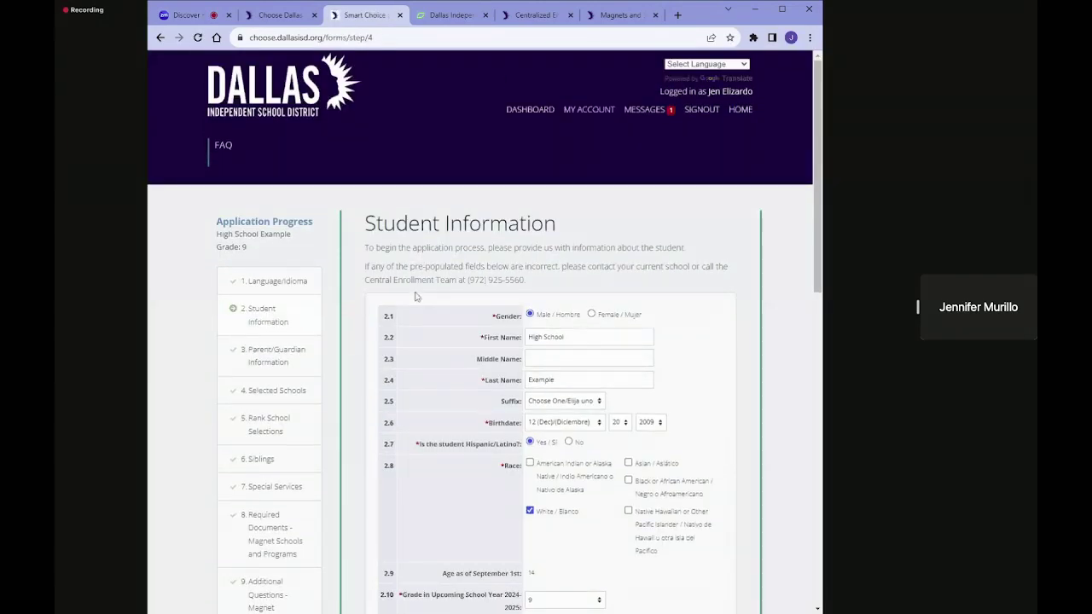
left_click(266, 358)
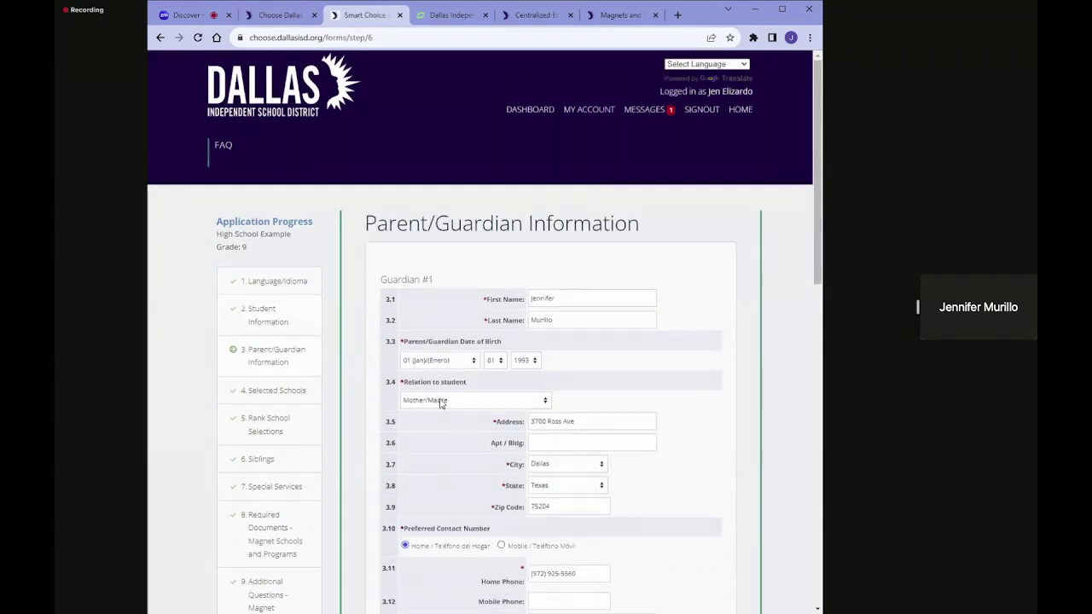
left_click(275, 392)
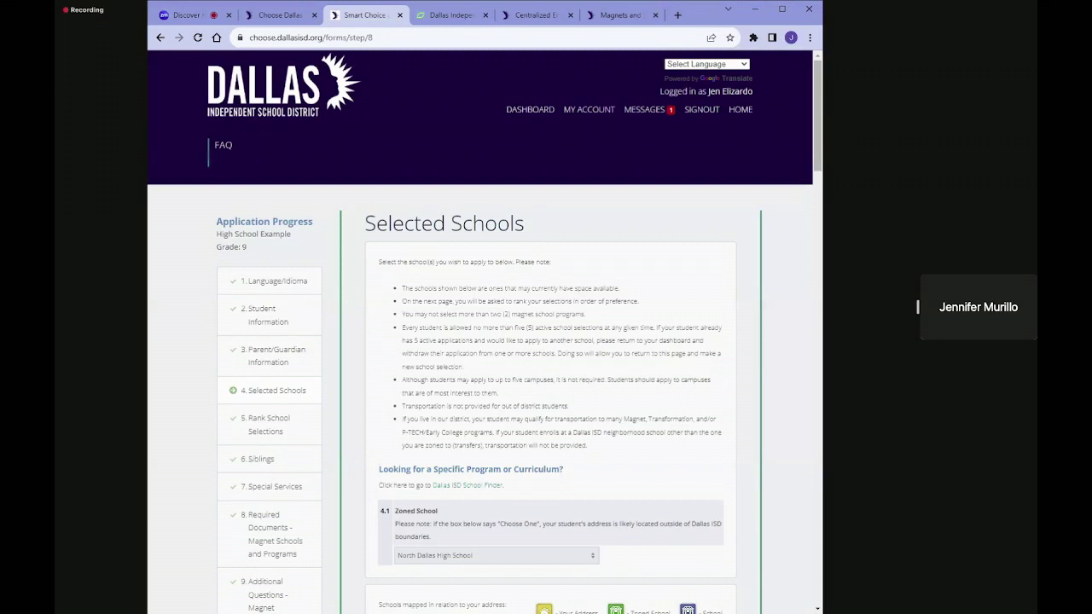
Step: Check the school selection rules and zoned school, and enlarge the schools map around the home address
scroll(512, 317, "down", 2)
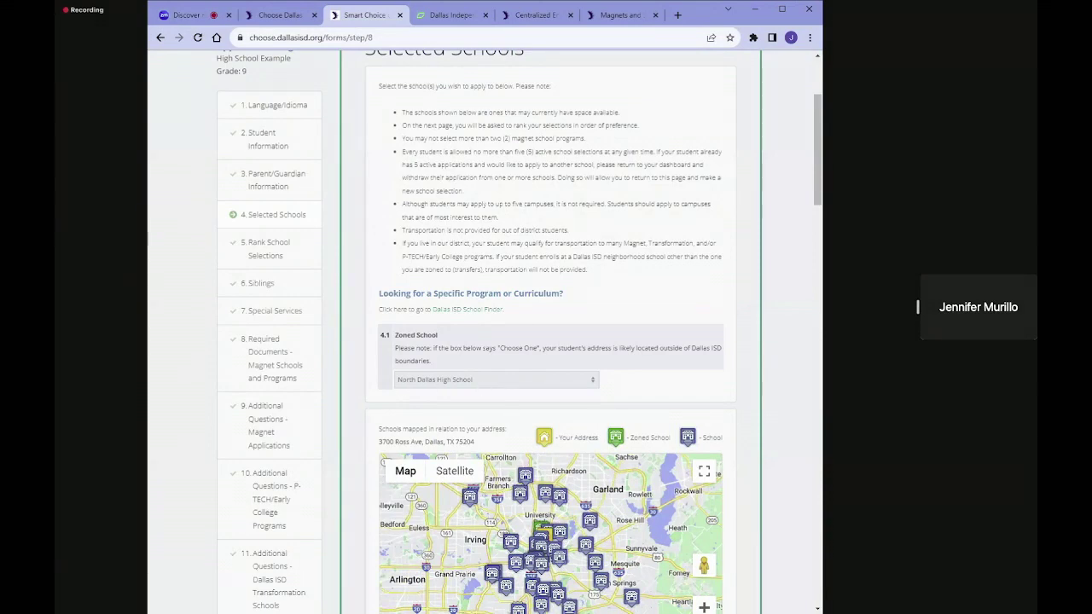
scroll(480, 384, "down", 3)
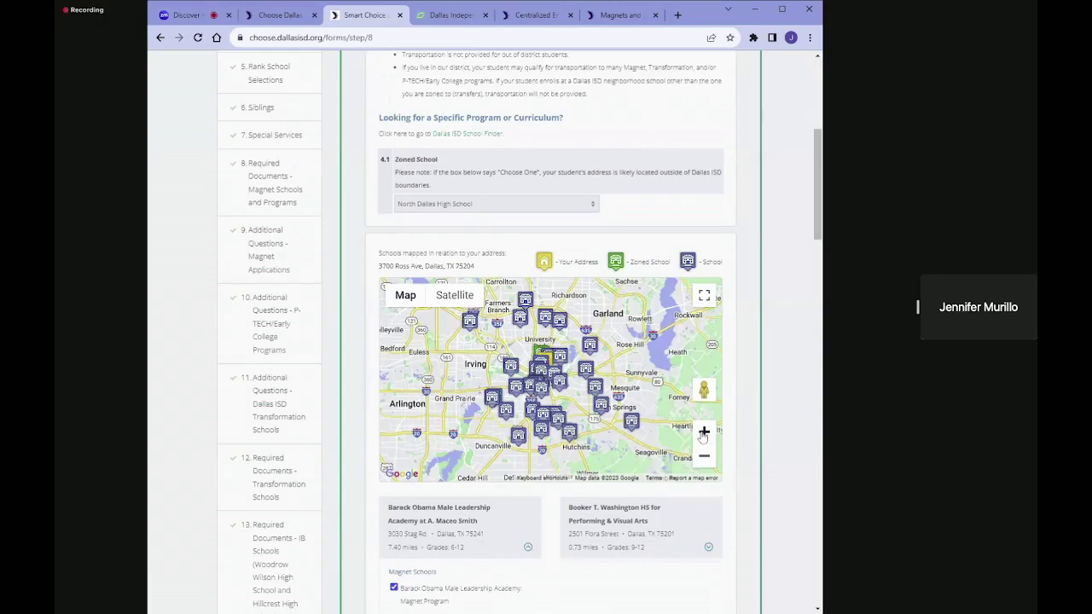
left_click(704, 434)
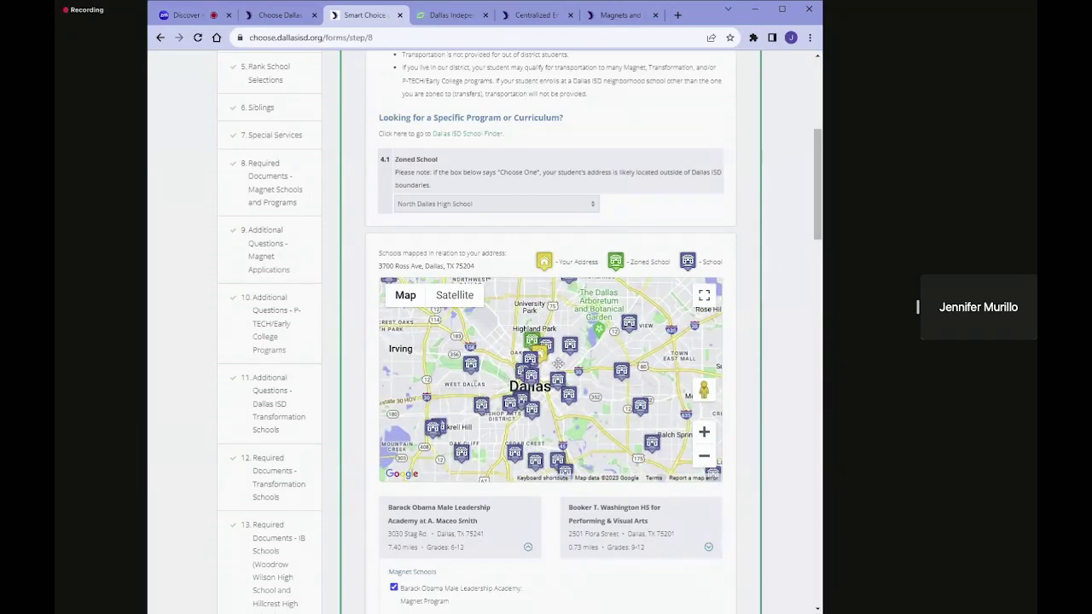
left_click_drag(558, 364, 562, 395)
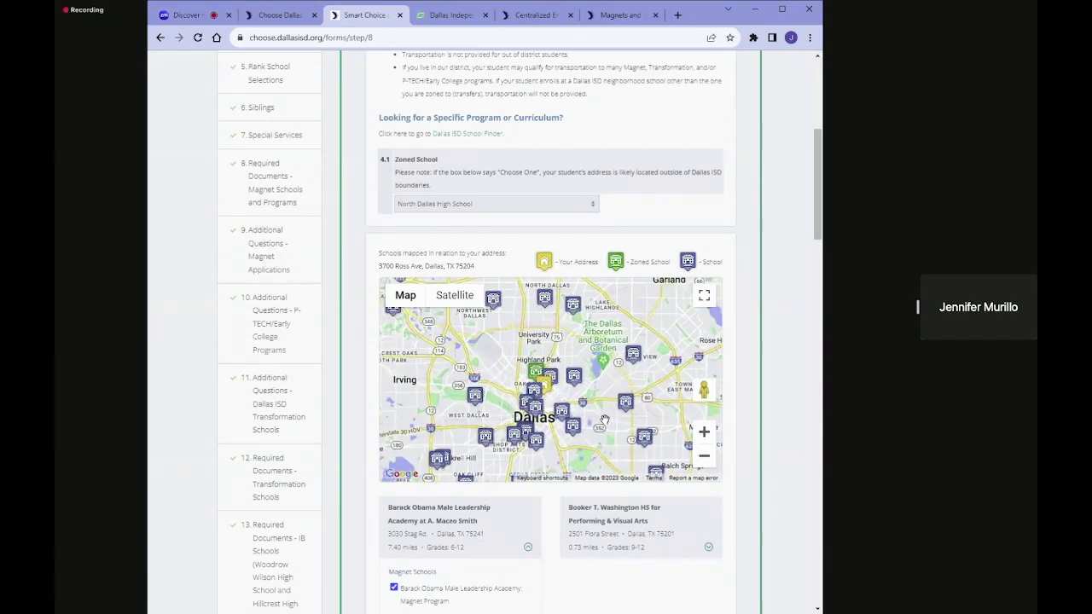
left_click(704, 431)
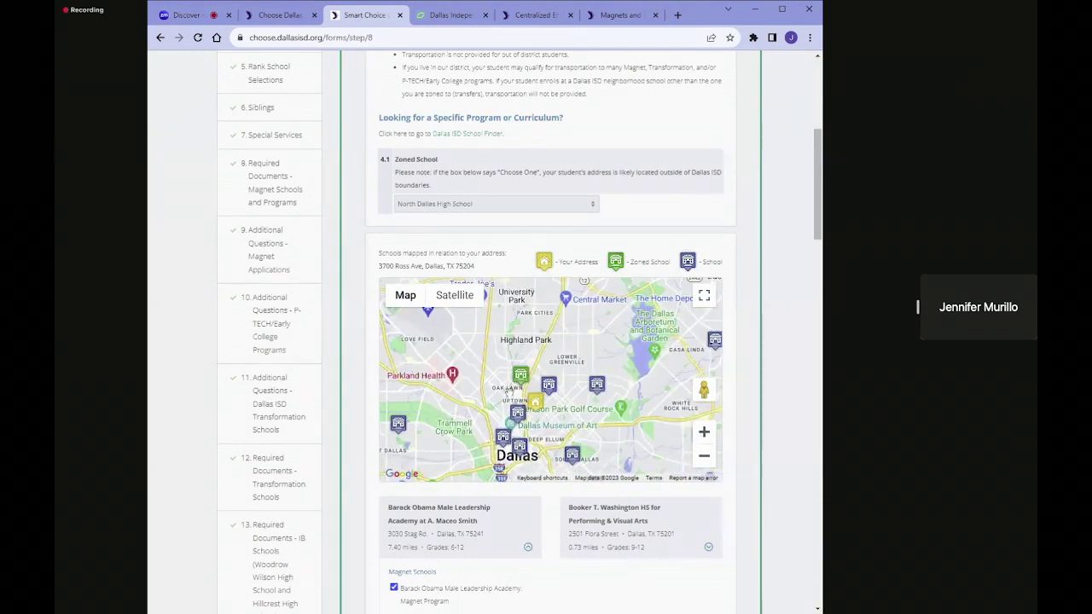
Step: View the map details for North Dallas High School, Innovation Design Entrepreneurship Academy, Booker T. Washington HS and CityLab High School
left_click(520, 376)
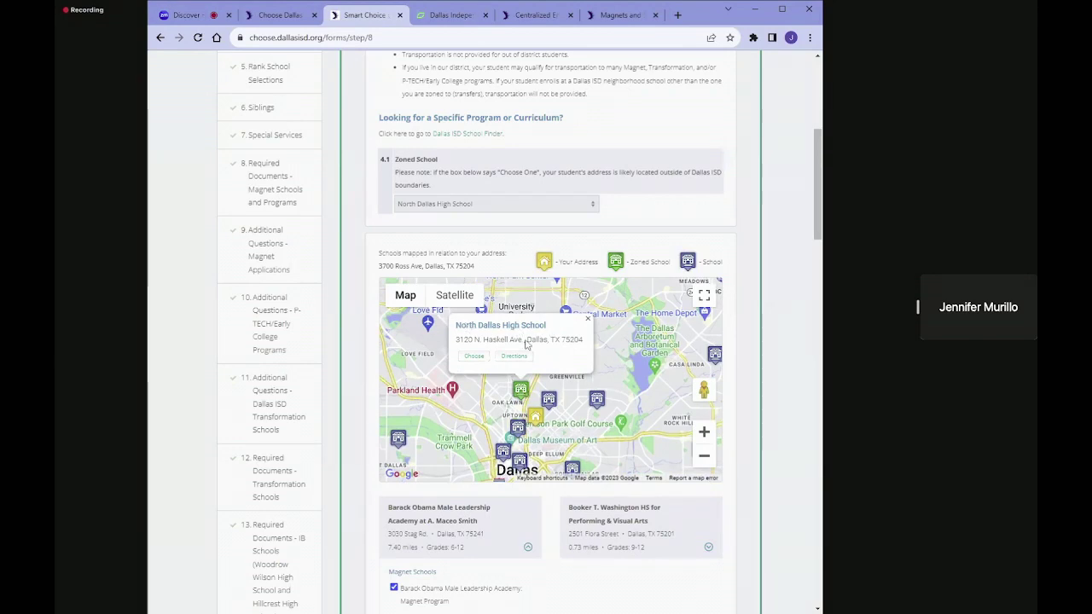
left_click(550, 400)
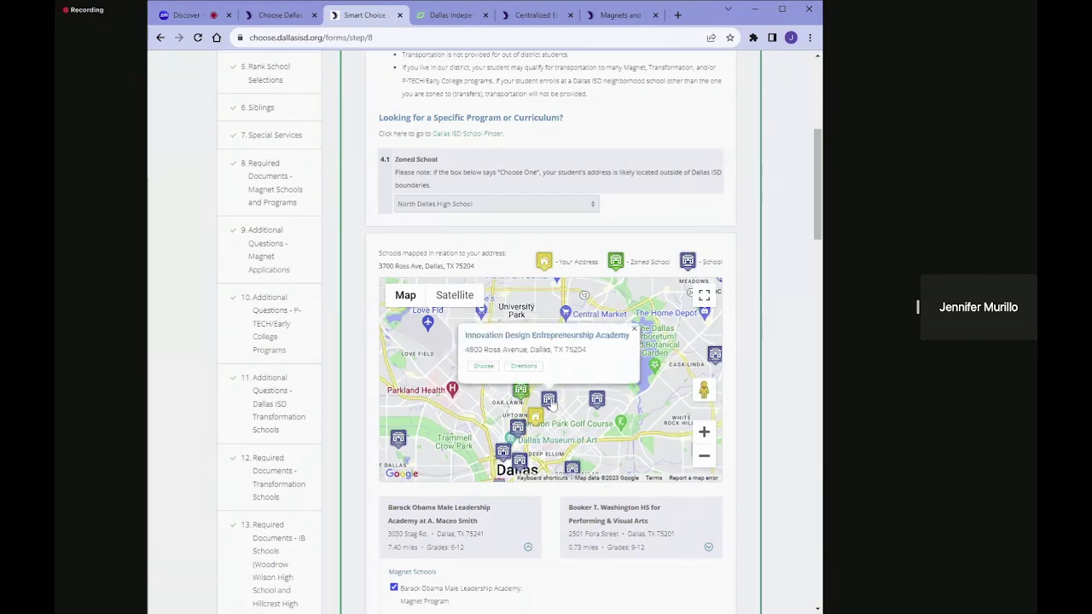
left_click(518, 426)
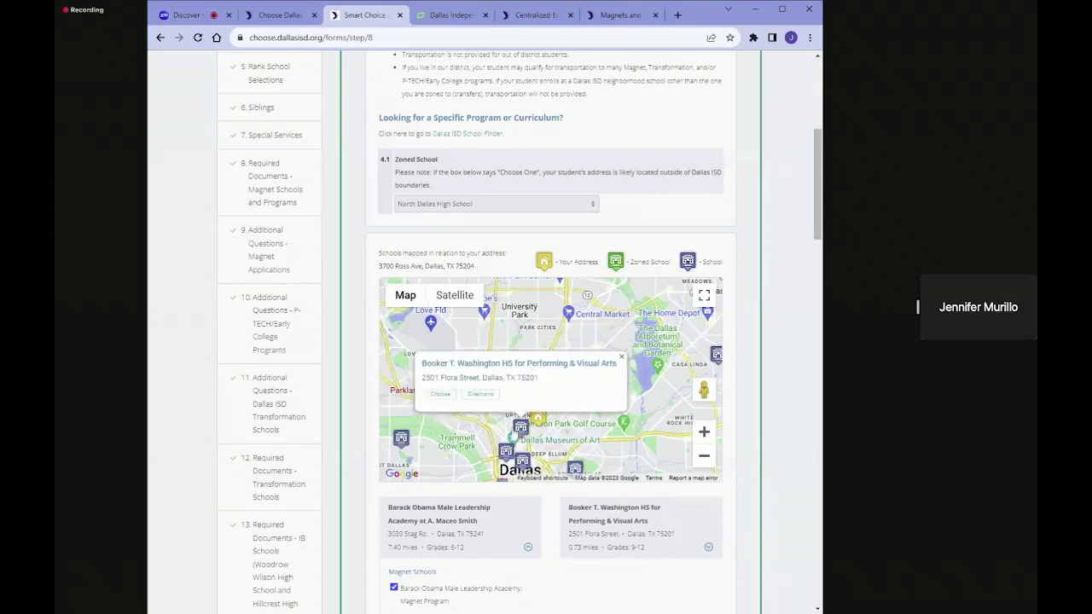
left_click(522, 459)
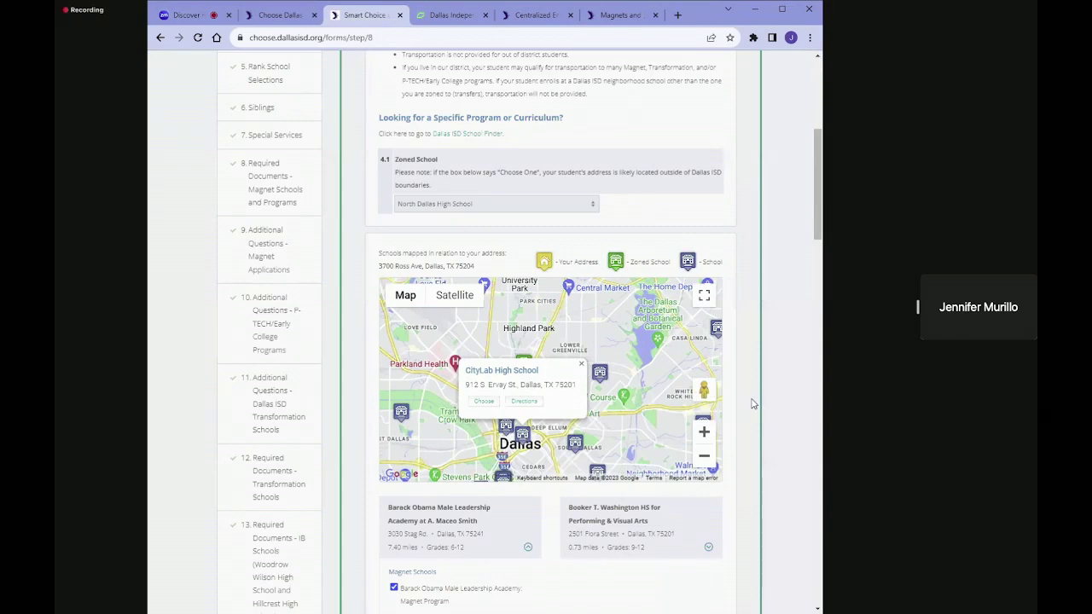
Step: Close the CityLab High School map details and expand the Booker T. Washington HS listing to view its programs
scroll(753, 403, "down", 5)
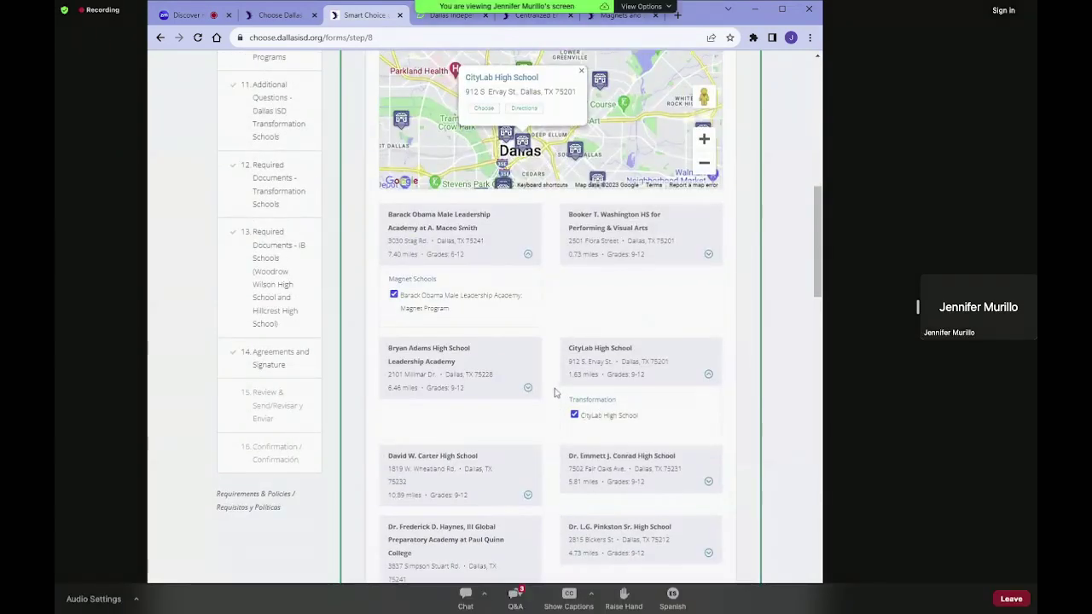
left_click(580, 72)
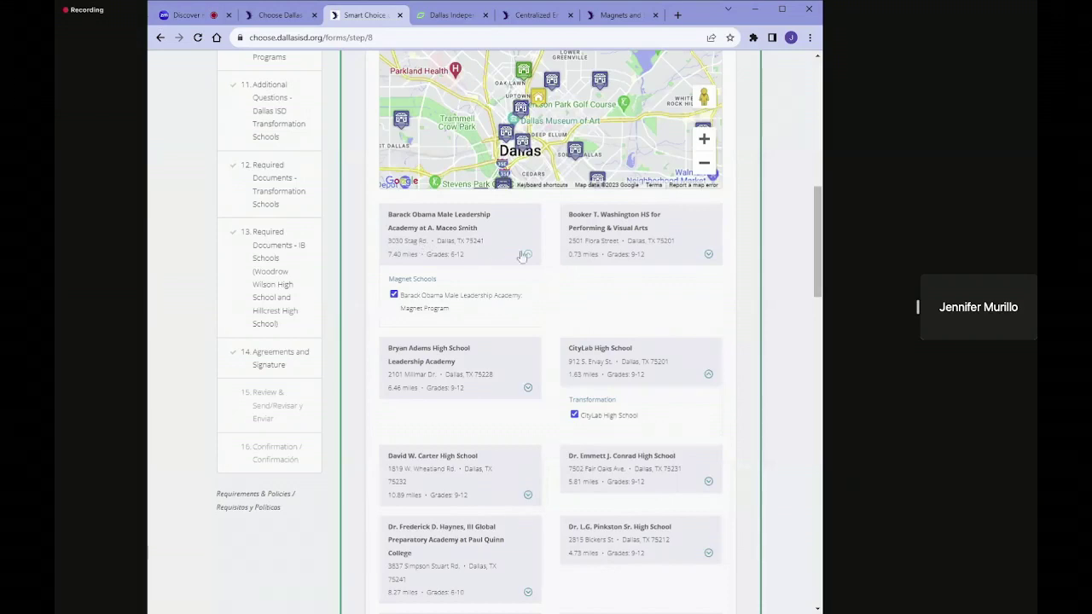
left_click(594, 256)
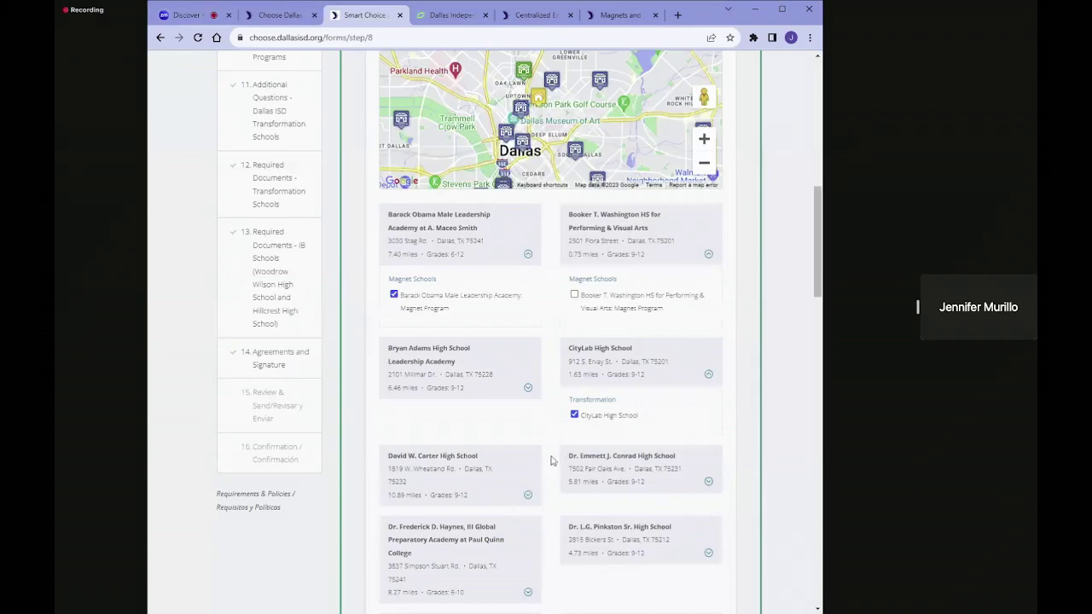
Step: Keep the current school choices in Selected Schools and proceed to Rank School Selections
scroll(550, 461, "up", 4)
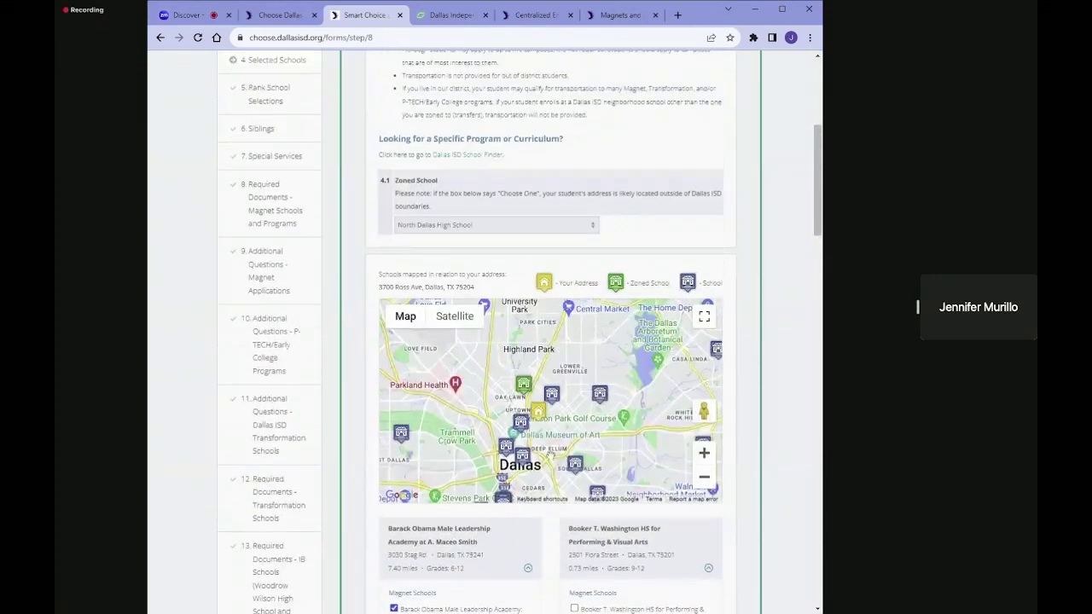
scroll(550, 461, "up", 2)
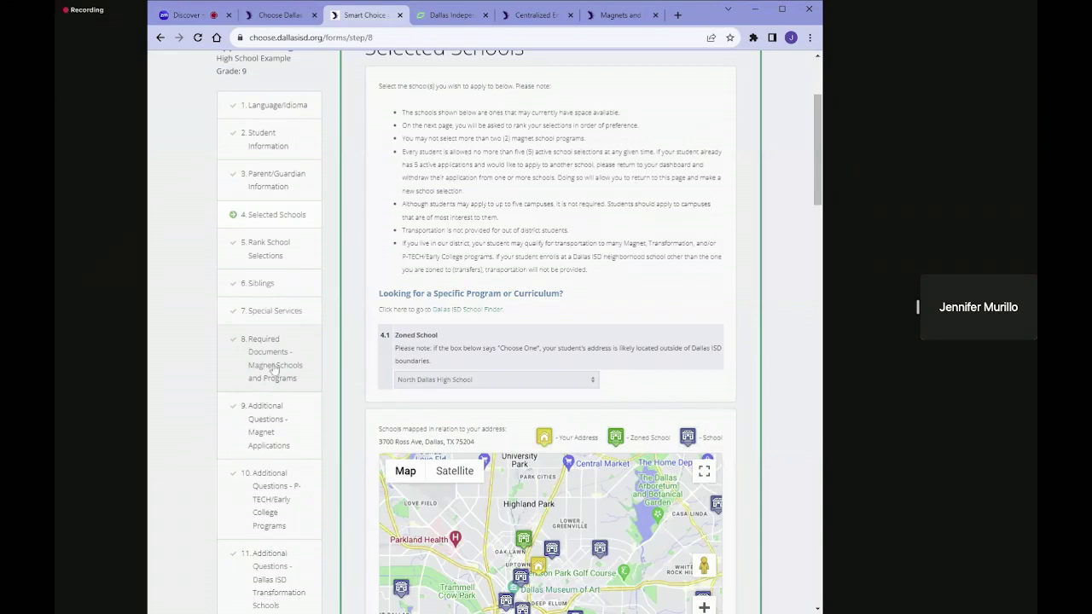
scroll(264, 426, "down", 1)
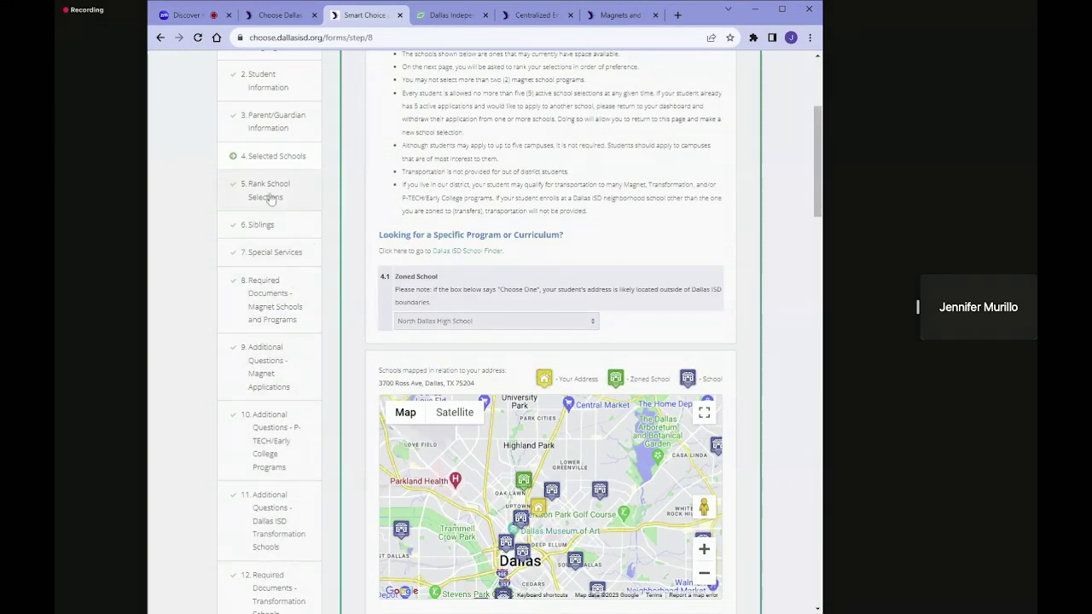
left_click(267, 197)
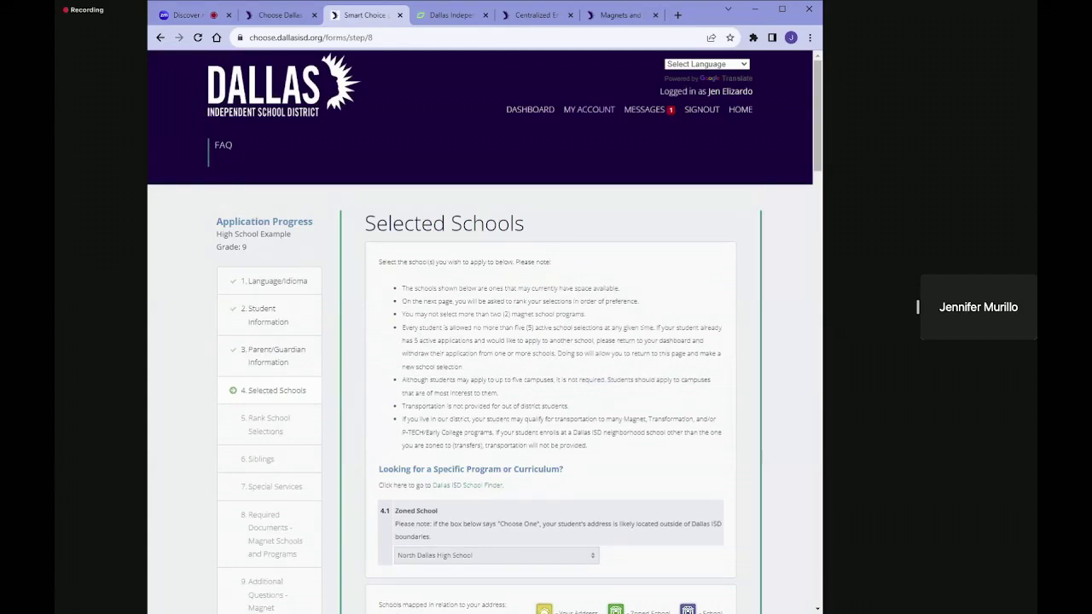
scroll(656, 416, "down", 15)
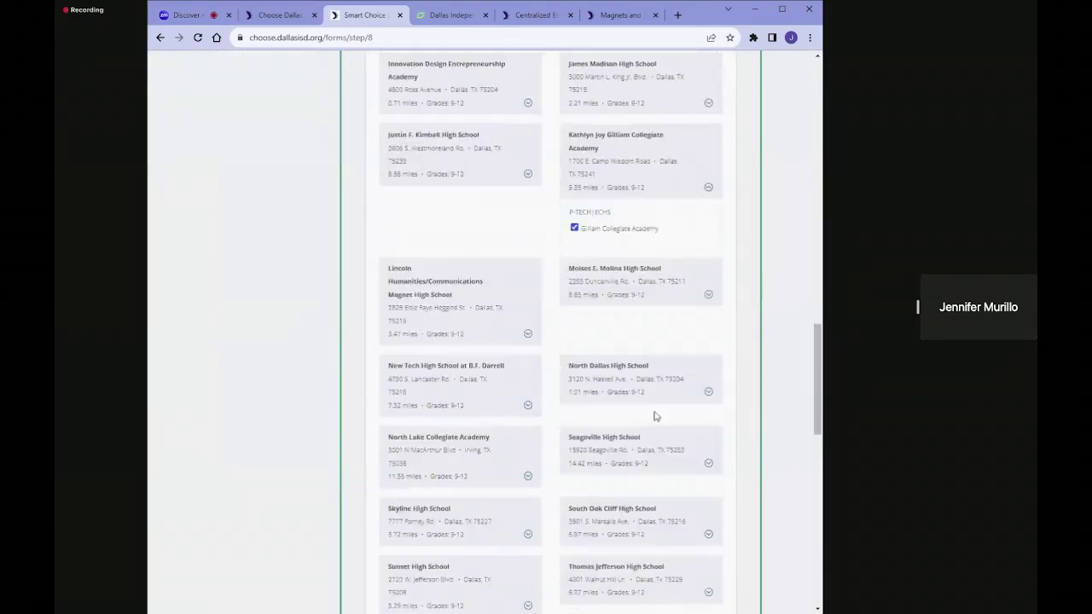
scroll(597, 461, "down", 10)
left_click(535, 524)
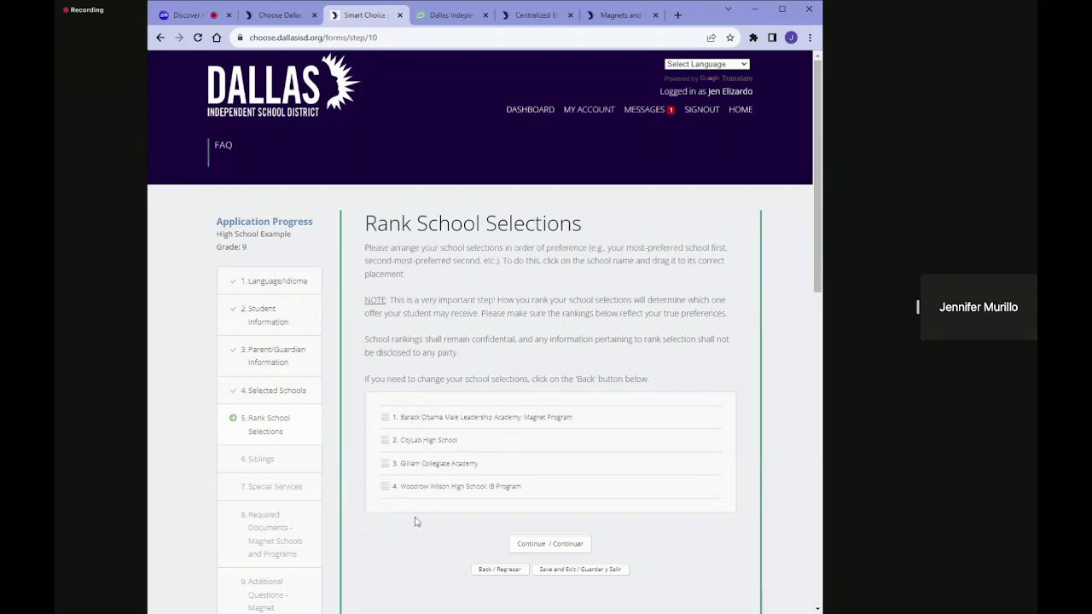
Step: Keep the school ranking and the No answers to both sibling questions, and proceed to Special Services
left_click(546, 544)
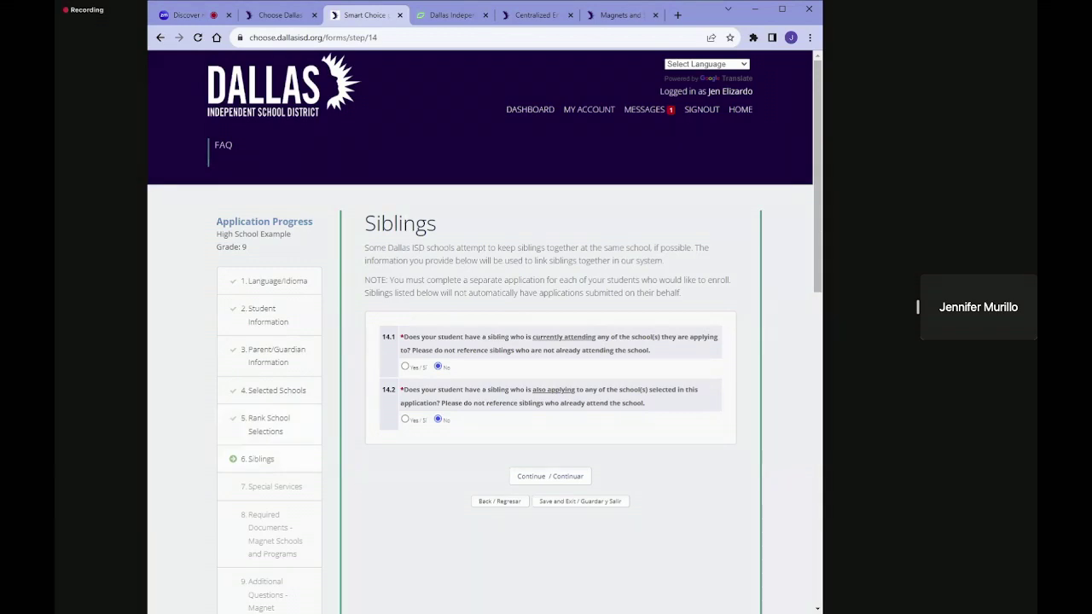
left_click(541, 479)
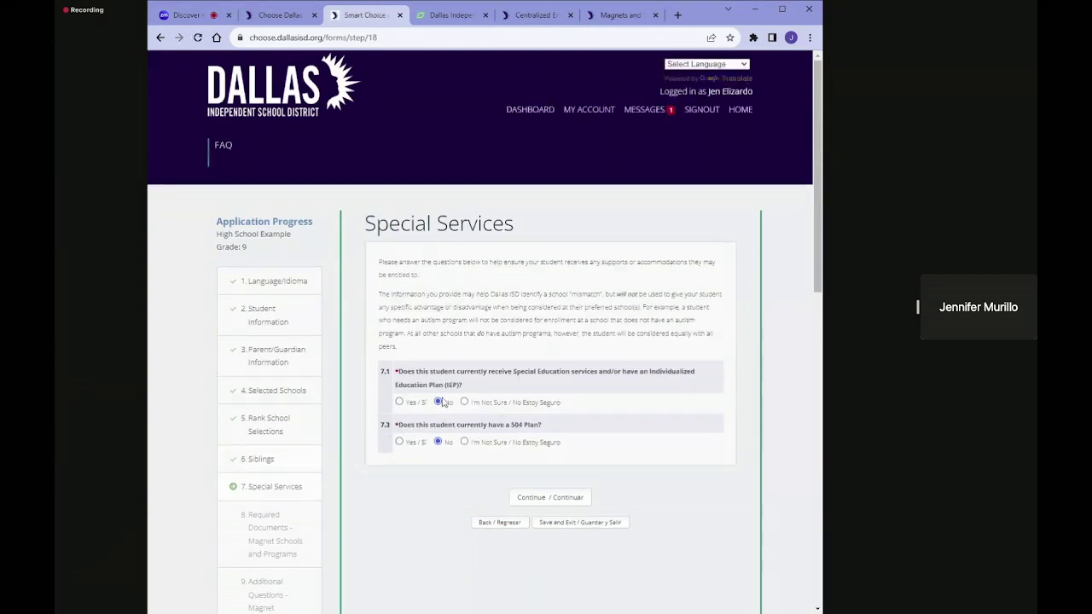
Step: Answer No to the Special Education/IEP question and Yes to the 504 Plan question, and proceed to Required Documents without uploading the plan
left_click(399, 402)
left_click(438, 402)
left_click(399, 442)
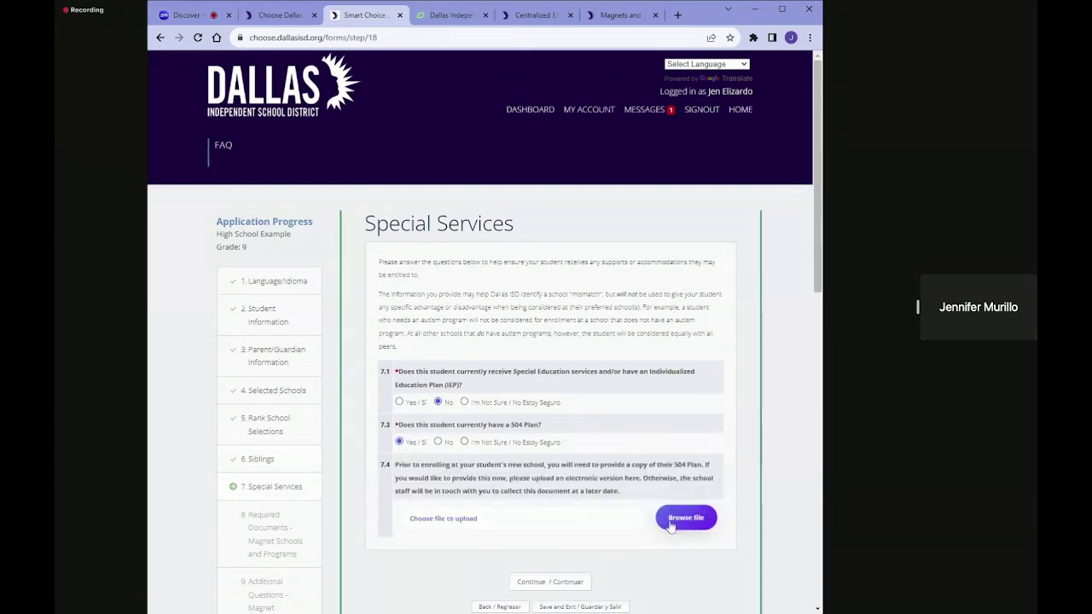
scroll(438, 507, "down", 2)
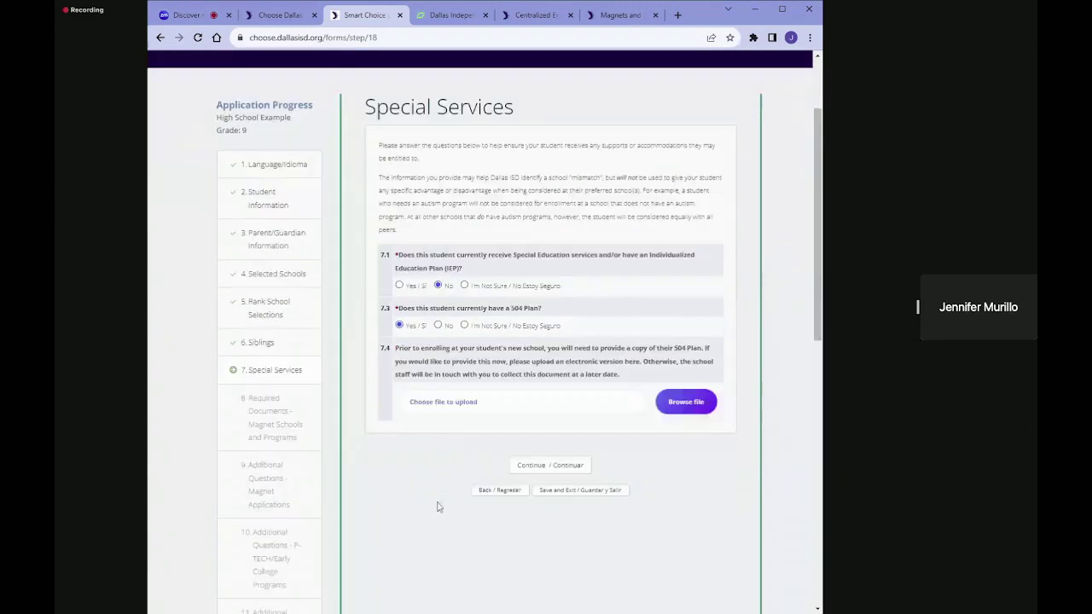
left_click(538, 470)
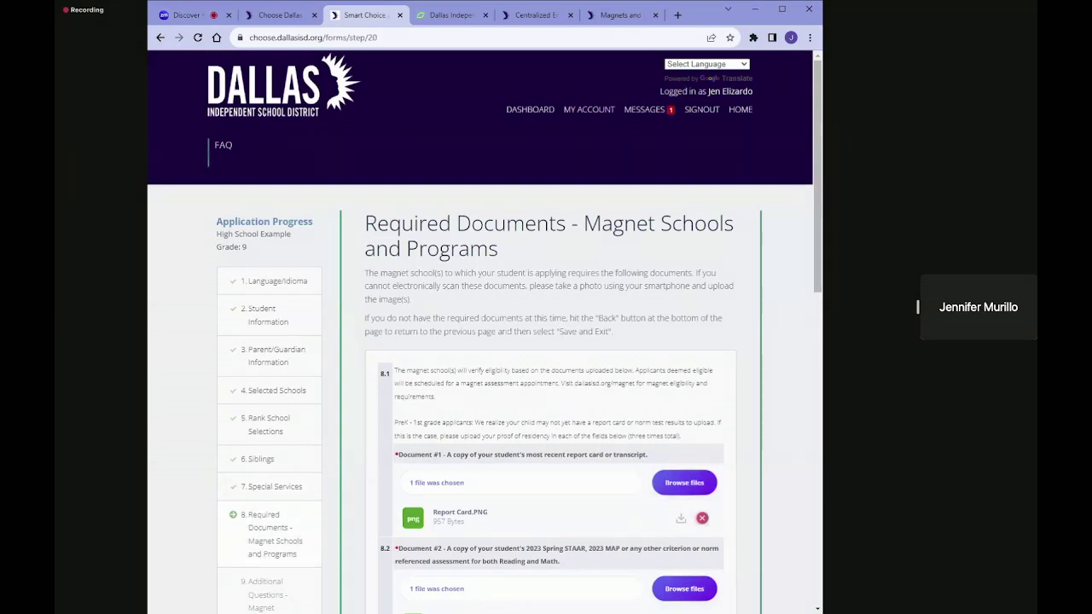
Step: Keep the uploaded report card, test scores and proof of residence, and continue past the magnet sections to the P-TECH/Early College Programs questions
scroll(359, 456, "down", 2)
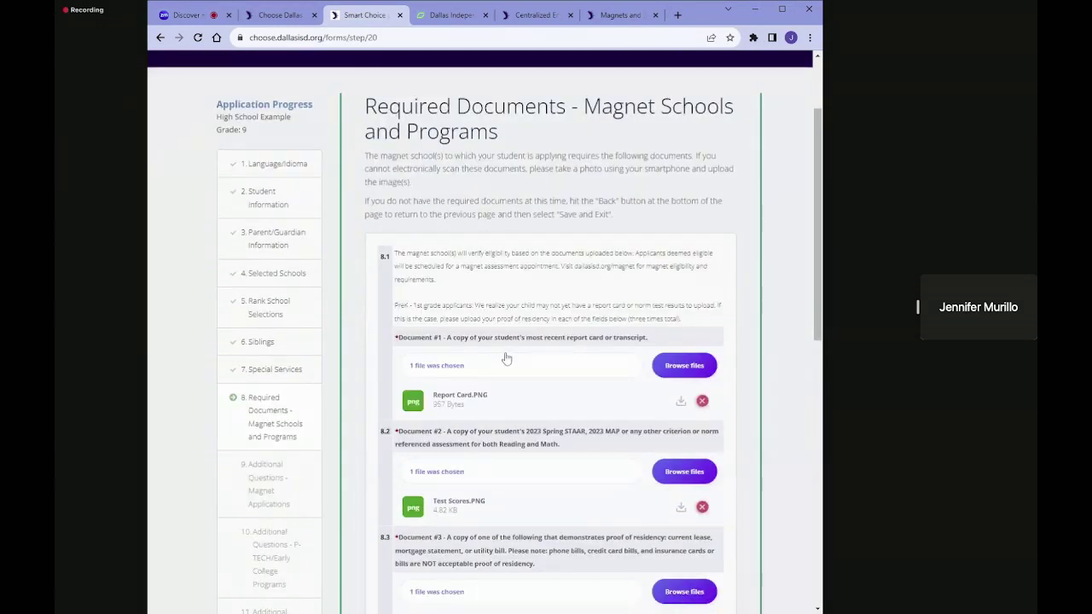
scroll(533, 395, "down", 1)
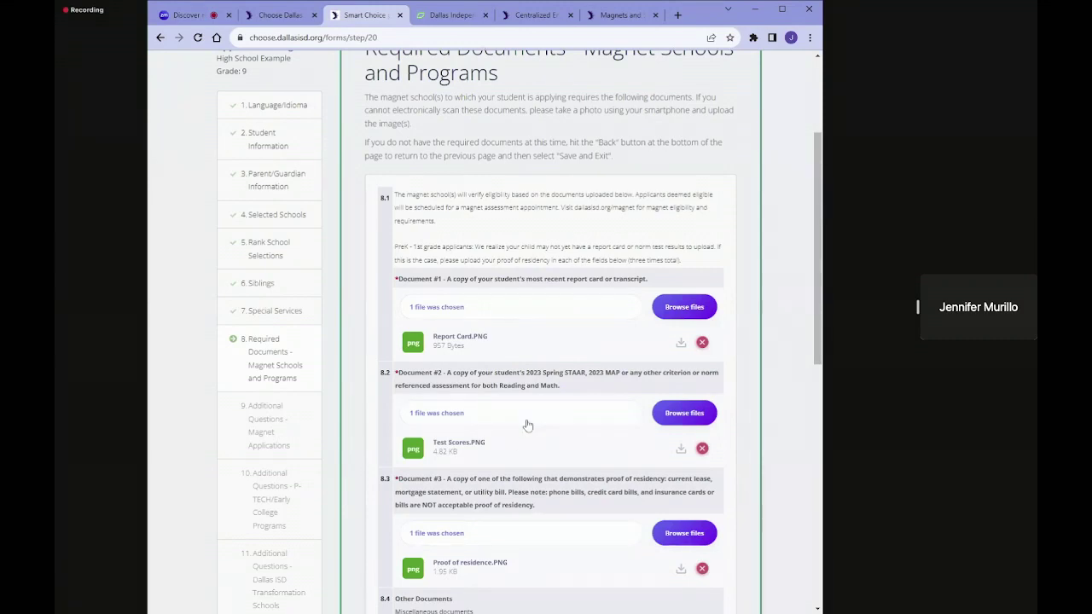
scroll(523, 445, "down", 4)
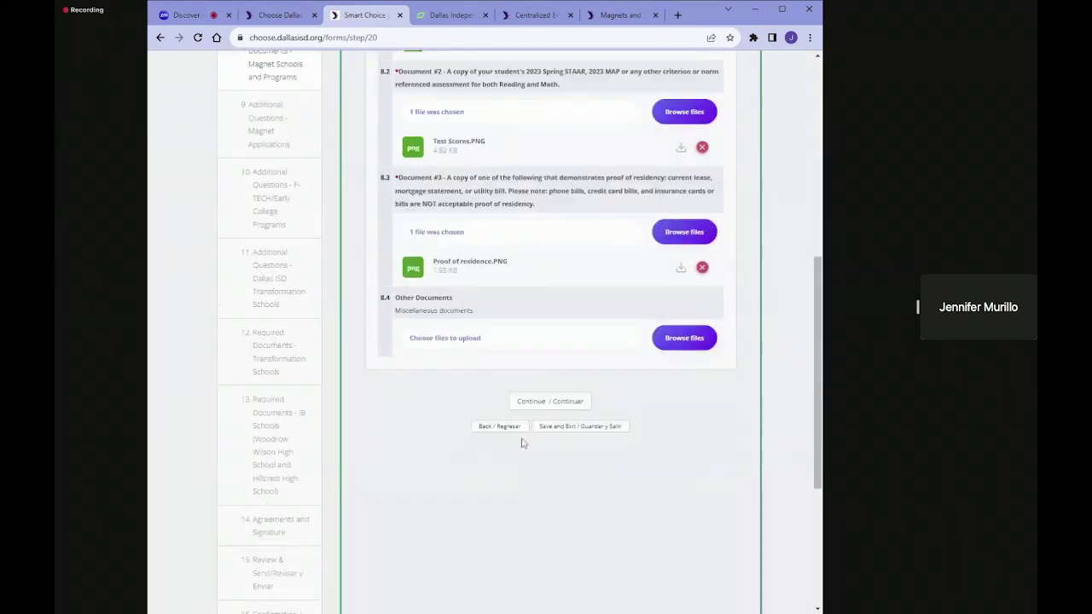
left_click(545, 352)
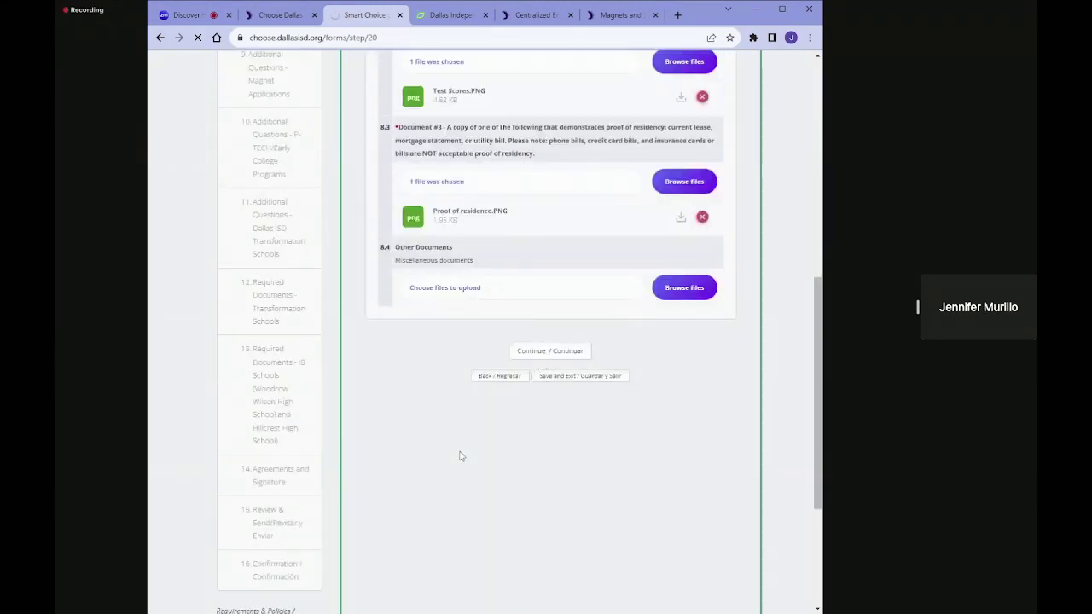
left_click(550, 373)
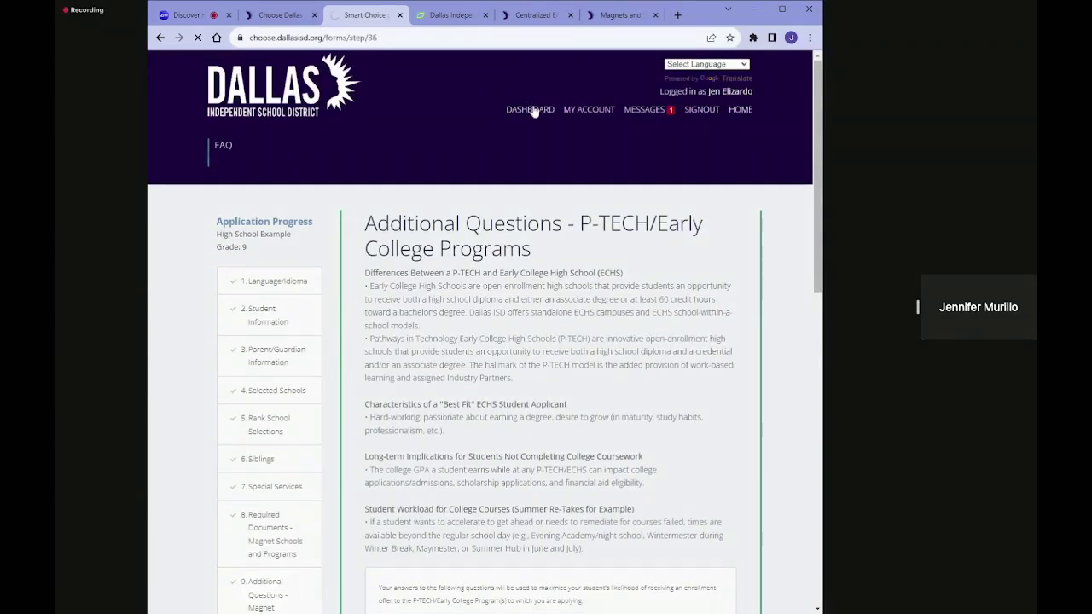
Step: Return to the dashboard, select the Elementary Example student and open that application's selected schools for editing
left_click(529, 108)
scroll(510, 438, "down", 4)
scroll(510, 437, "down", 3)
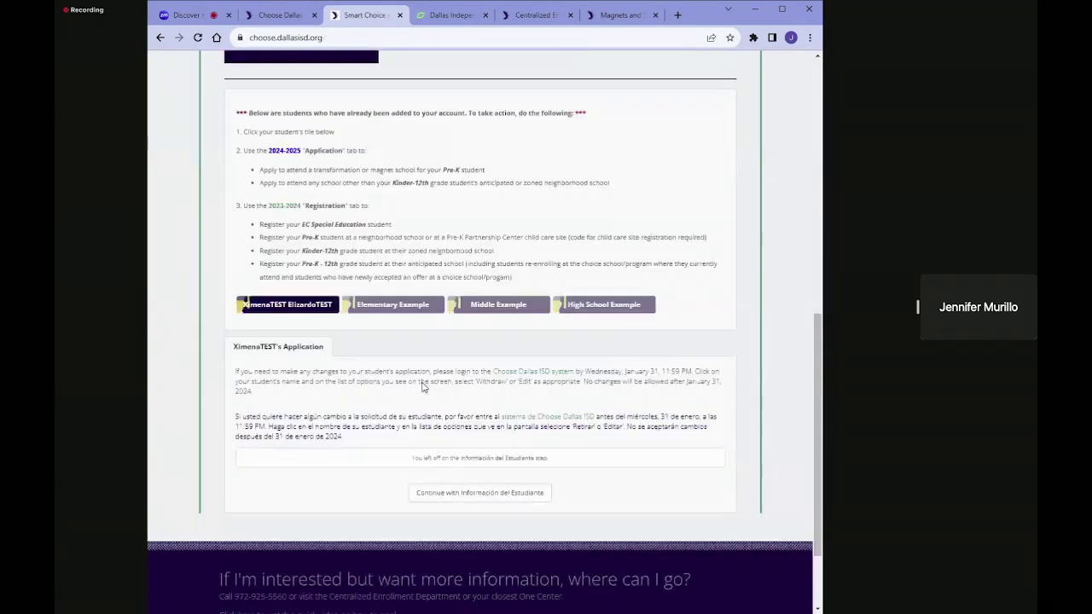
left_click(419, 314)
scroll(467, 513, "down", 2)
scroll(467, 513, "down", 2)
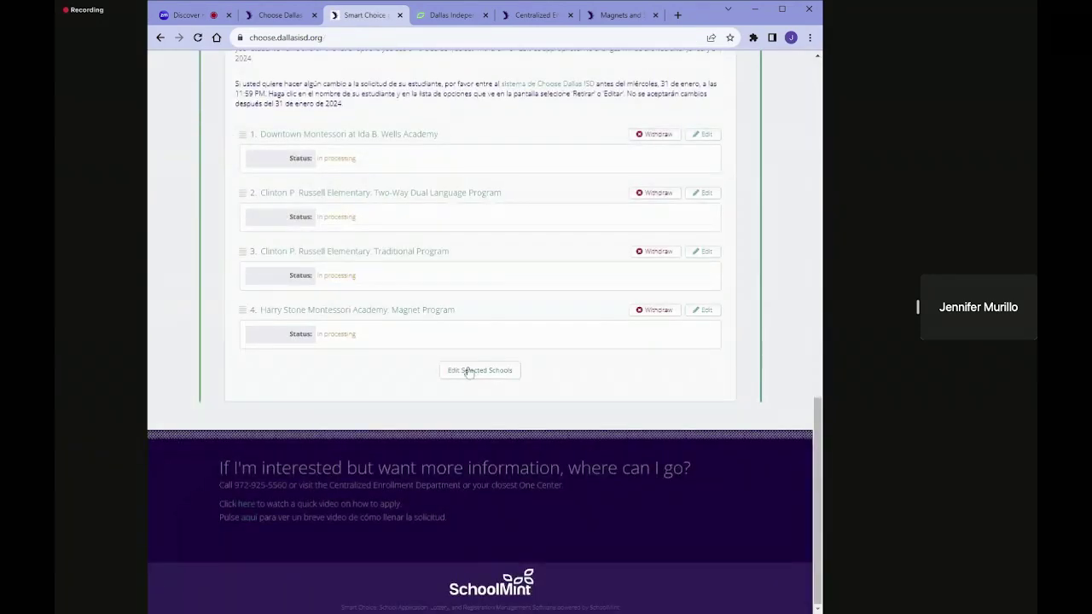
left_click(469, 372)
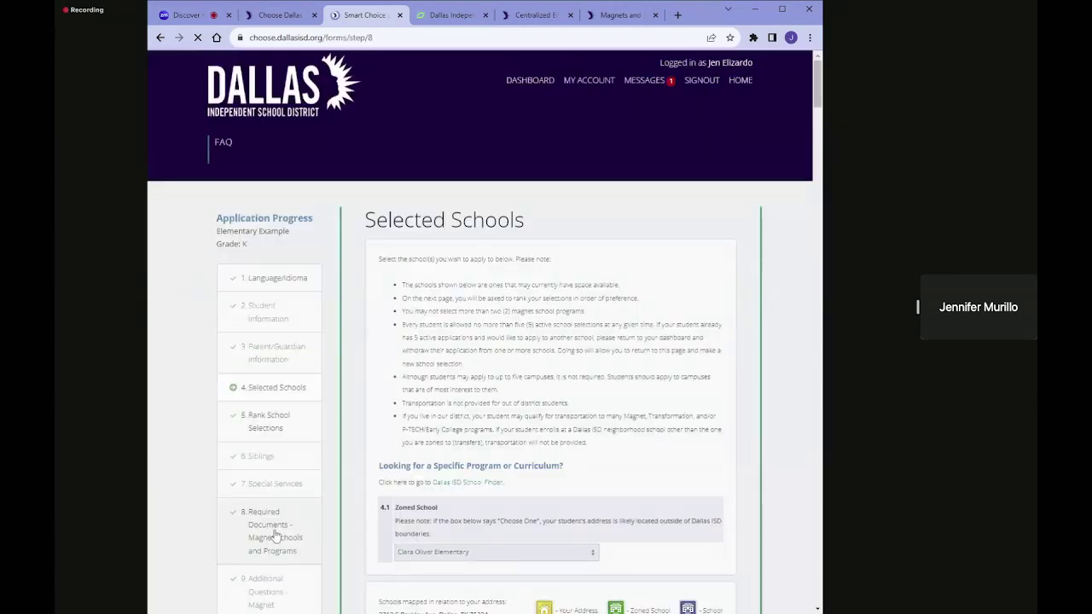
Step: Review the Confirmation section of the Elementary Example application, and open the parent account details
scroll(273, 531, "down", 10)
scroll(274, 532, "down", 3)
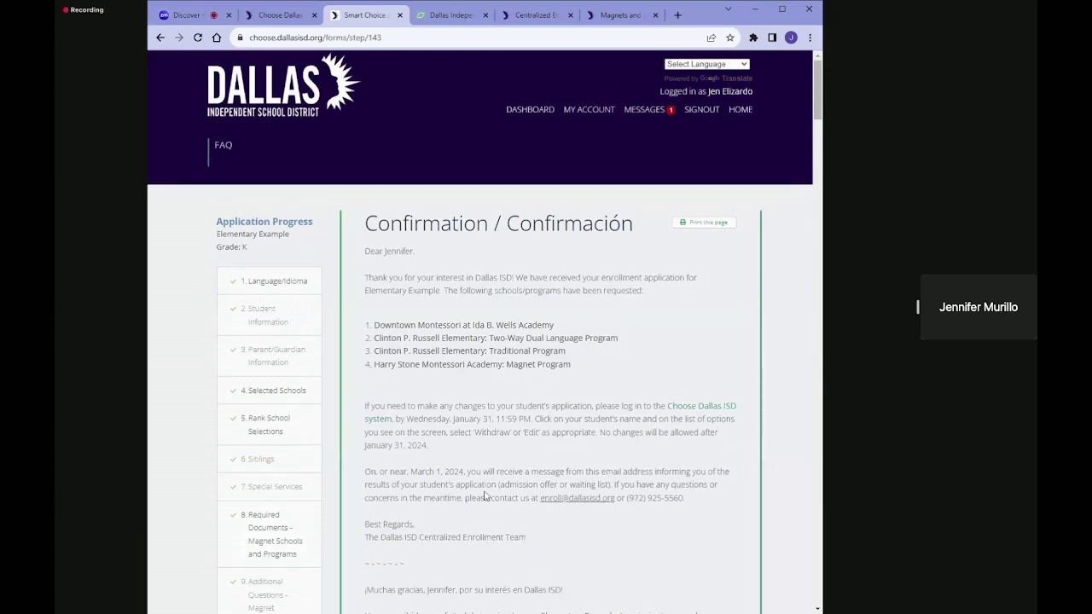
scroll(491, 519, "down", 2)
scroll(493, 522, "up", 2)
left_click(585, 111)
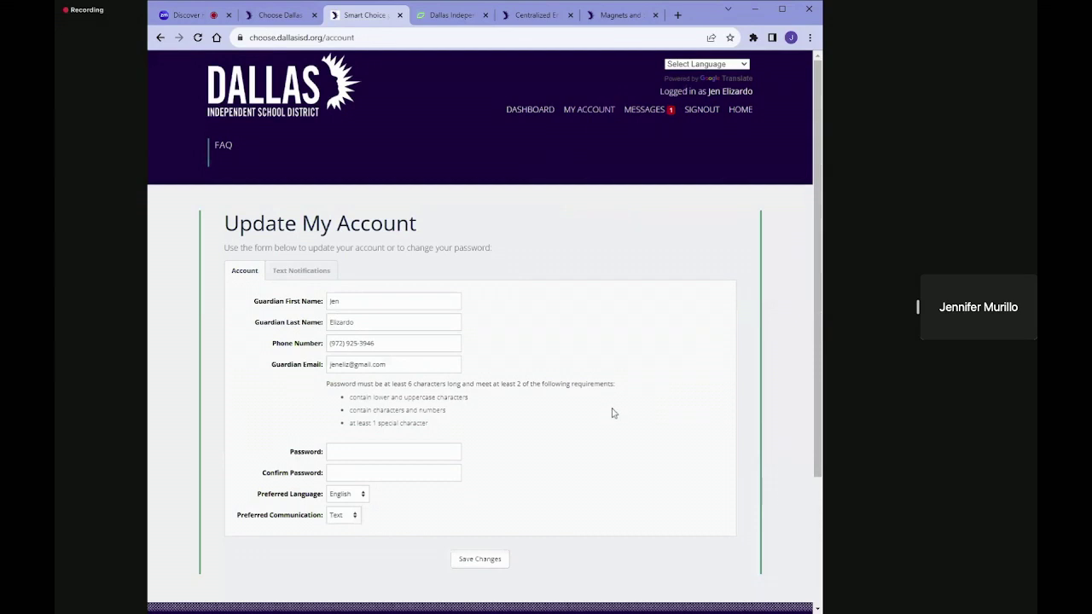
Step: Go back to the dashboard and view the status of each school in the Elementary Example student's application
left_click(539, 114)
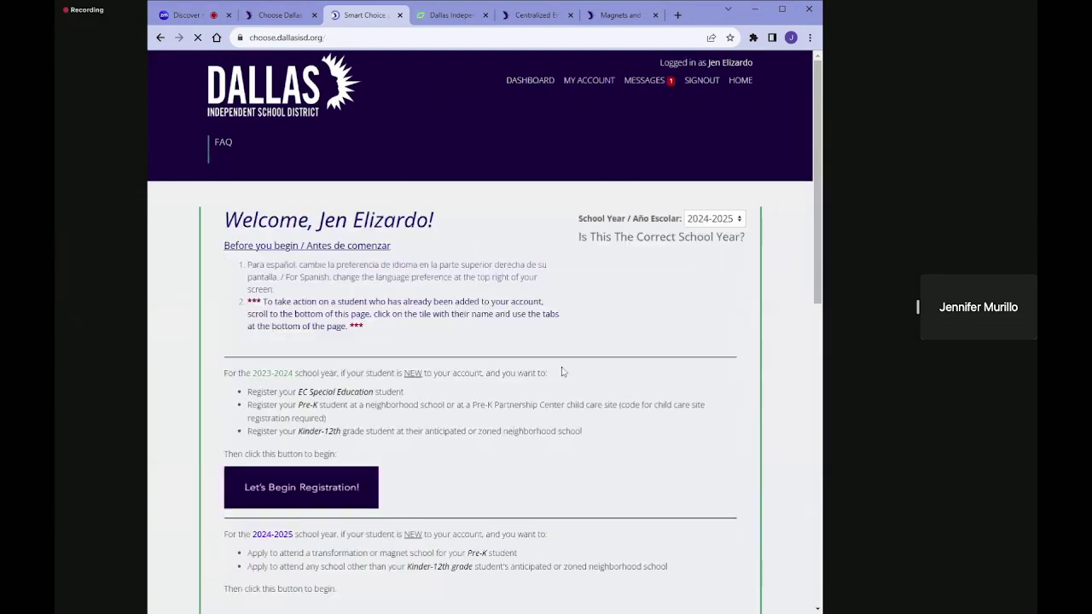
scroll(556, 367, "down", 1)
scroll(556, 367, "down", 7)
left_click(401, 196)
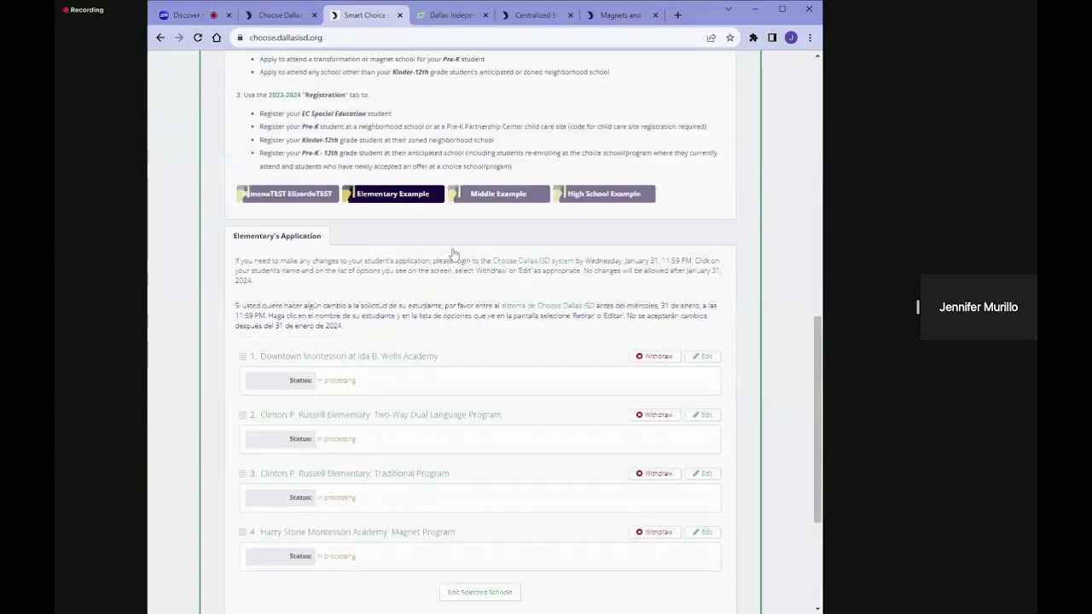
scroll(388, 437, "down", 1)
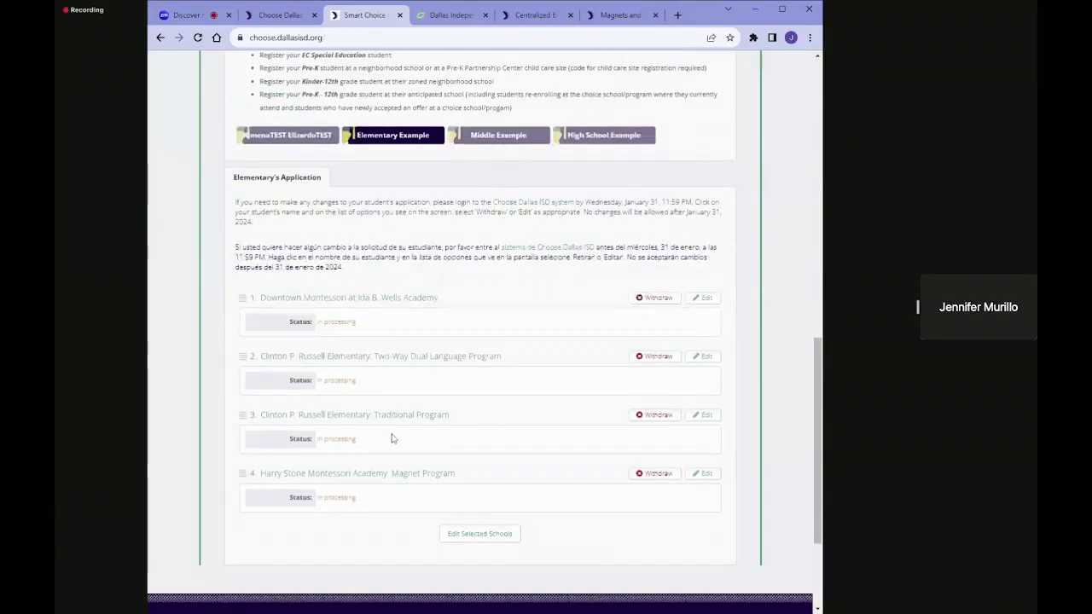